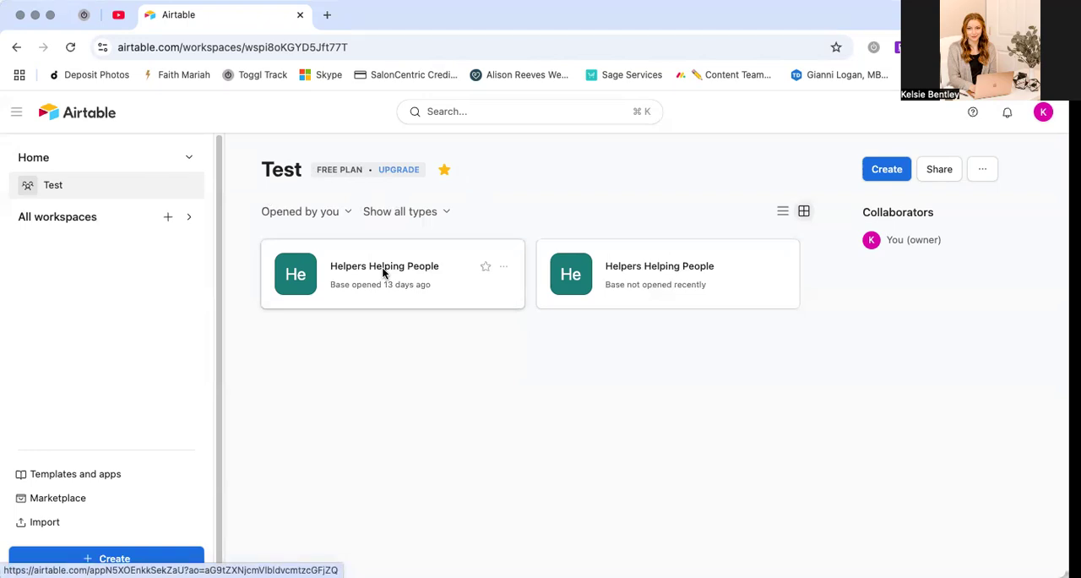
Open the recently used Helpers Helping People base and look over the Organizations table's records, existing views and view types
left_click(383, 271)
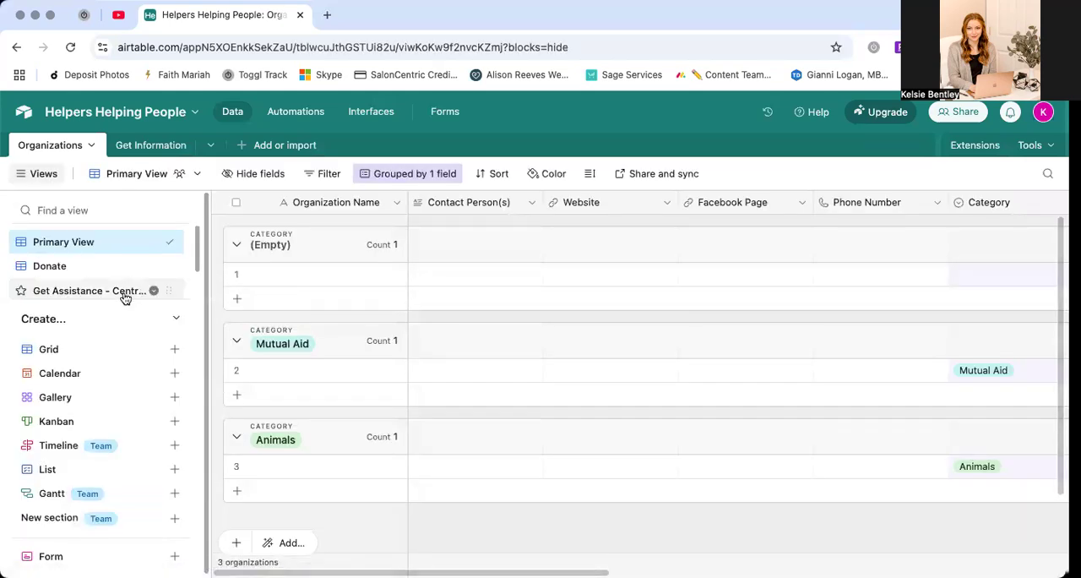
scroll(313, 260, "down", 2)
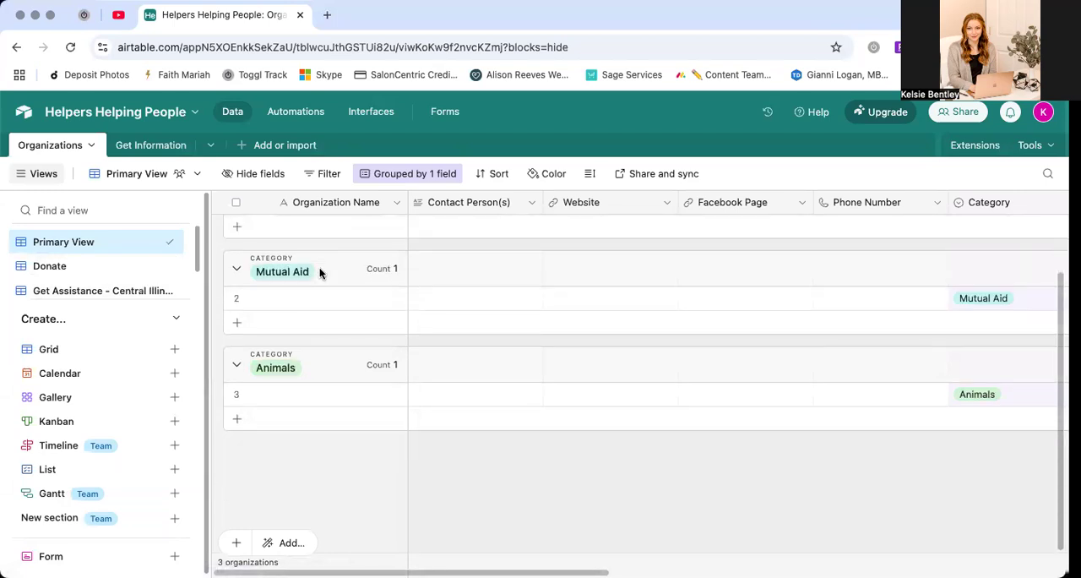
scroll(318, 270, "up", 2)
scroll(139, 269, "down", 1)
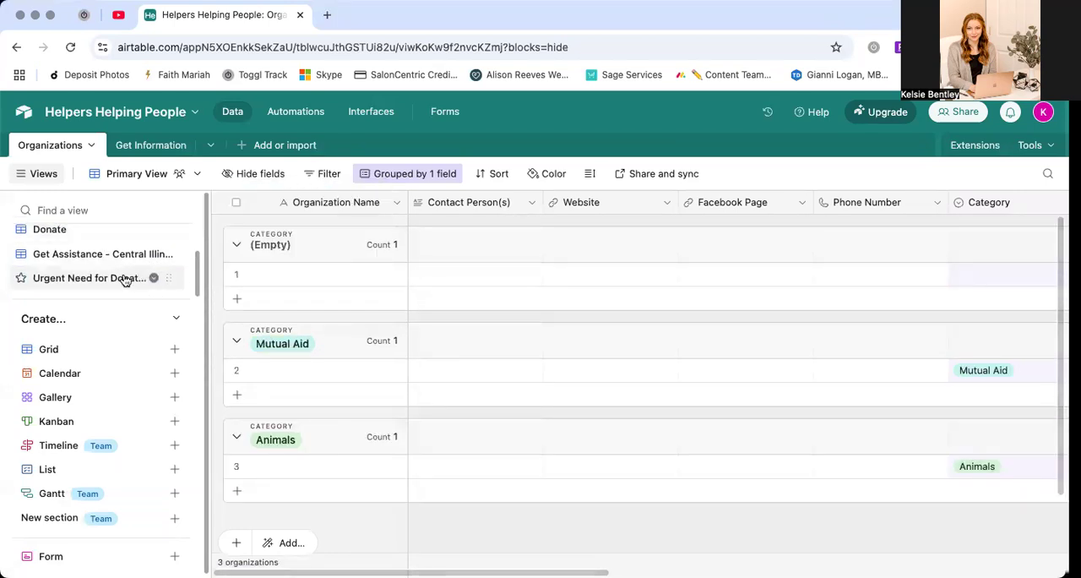
mouse_move(112, 396)
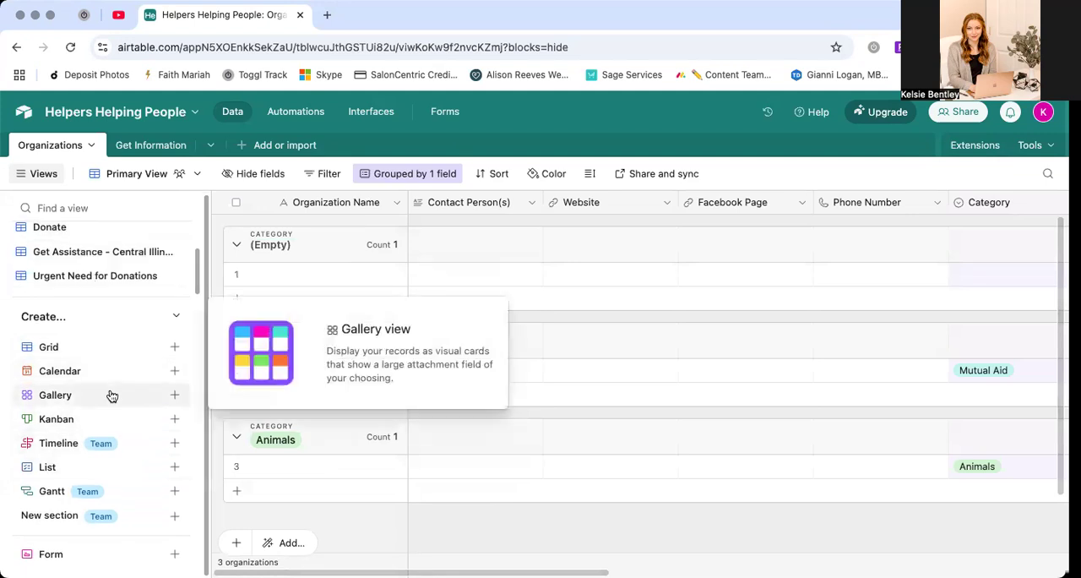
Create a collaborative form view named Test Form in the Organizations table, using the classic form view
left_click(173, 557)
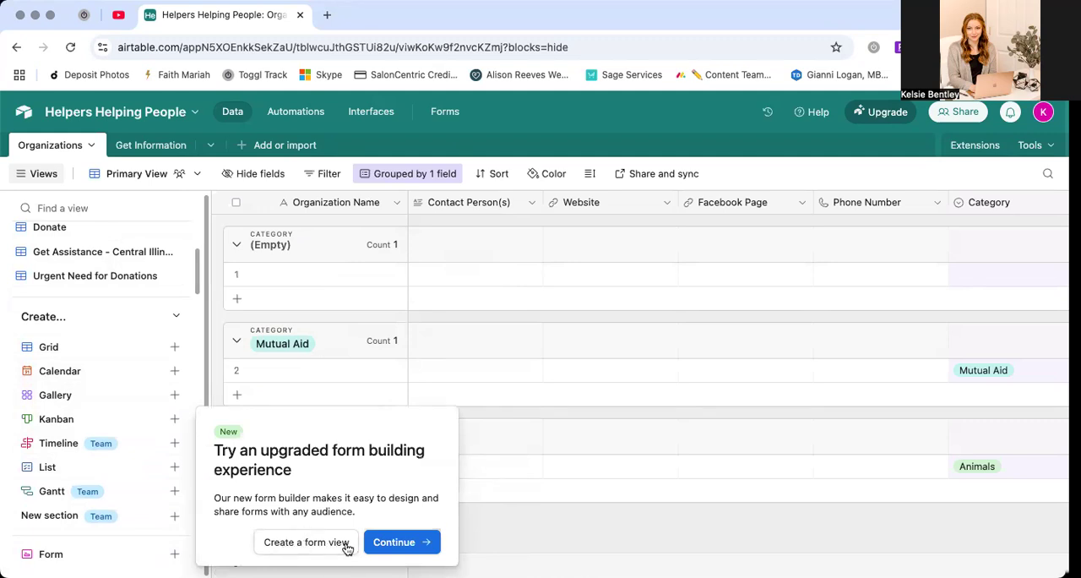
left_click(286, 543)
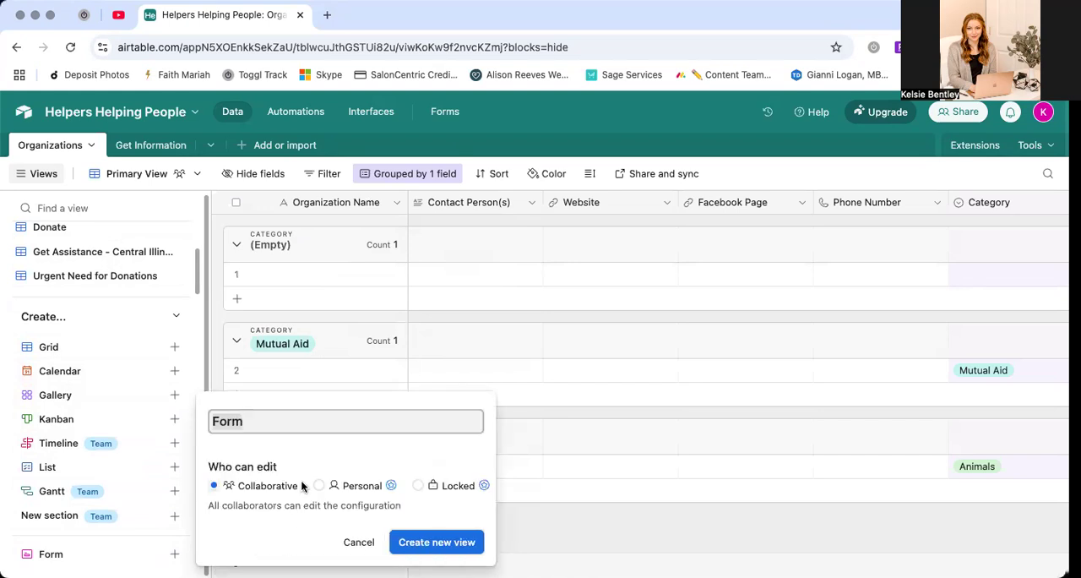
type("Test")
left_click(432, 542)
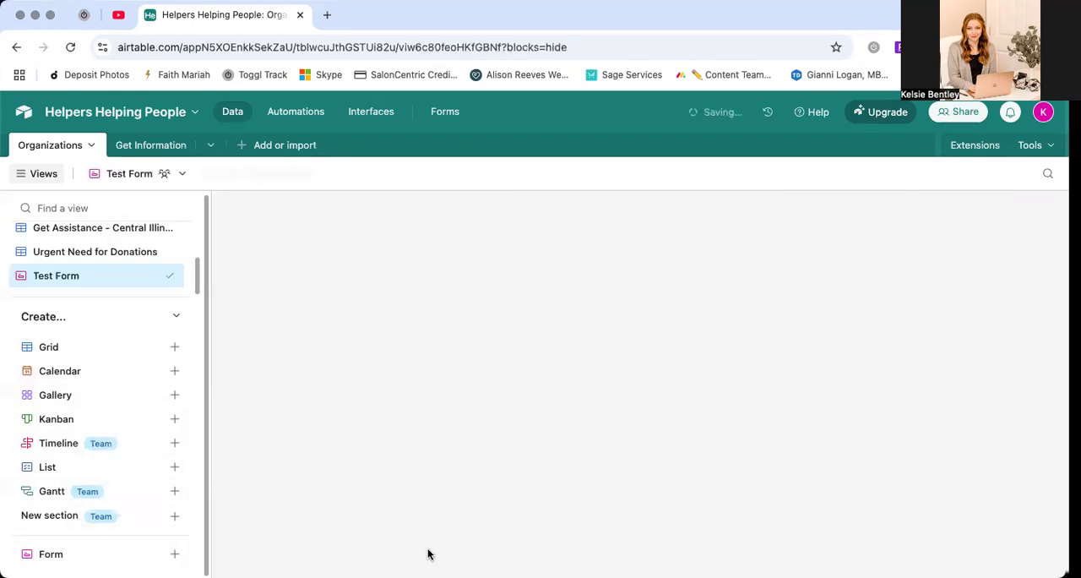
Review the fields included in Test Form, from Organization Name through Urgent Needs List
scroll(550, 382, "down", 3)
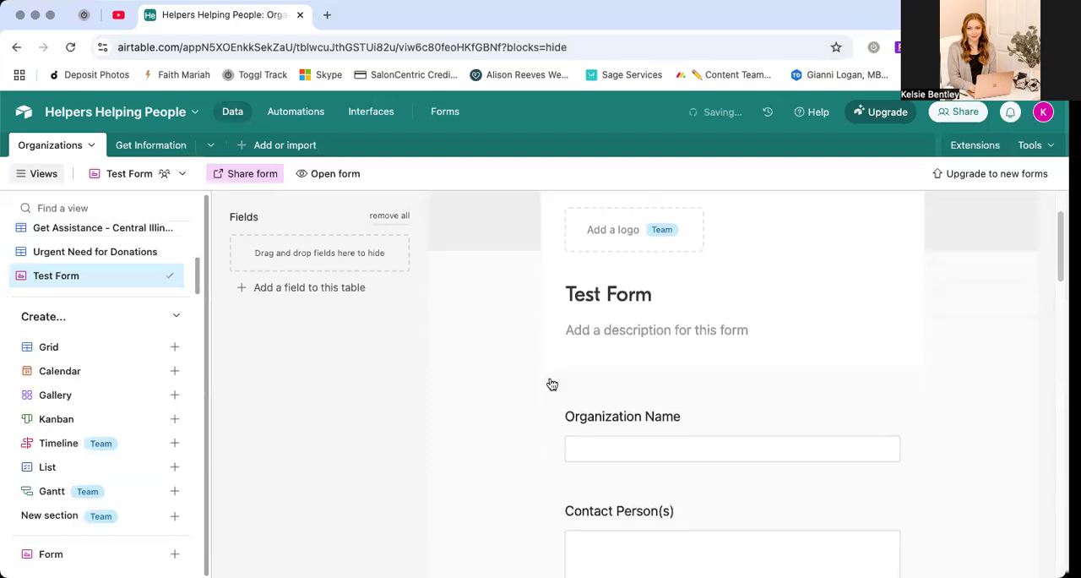
scroll(564, 379, "down", 5)
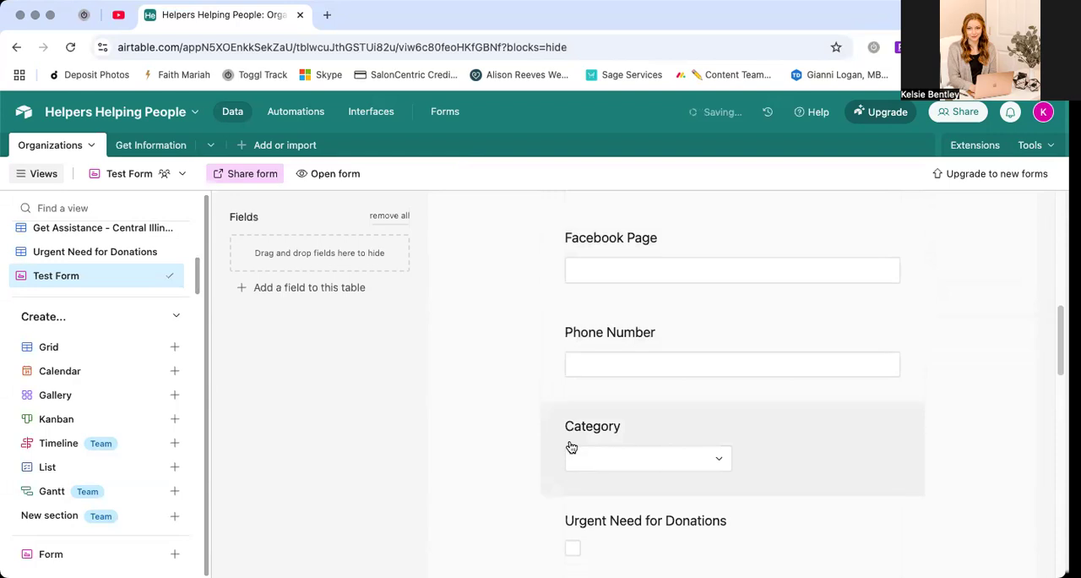
scroll(561, 444, "down", 2)
scroll(930, 397, "down", 5)
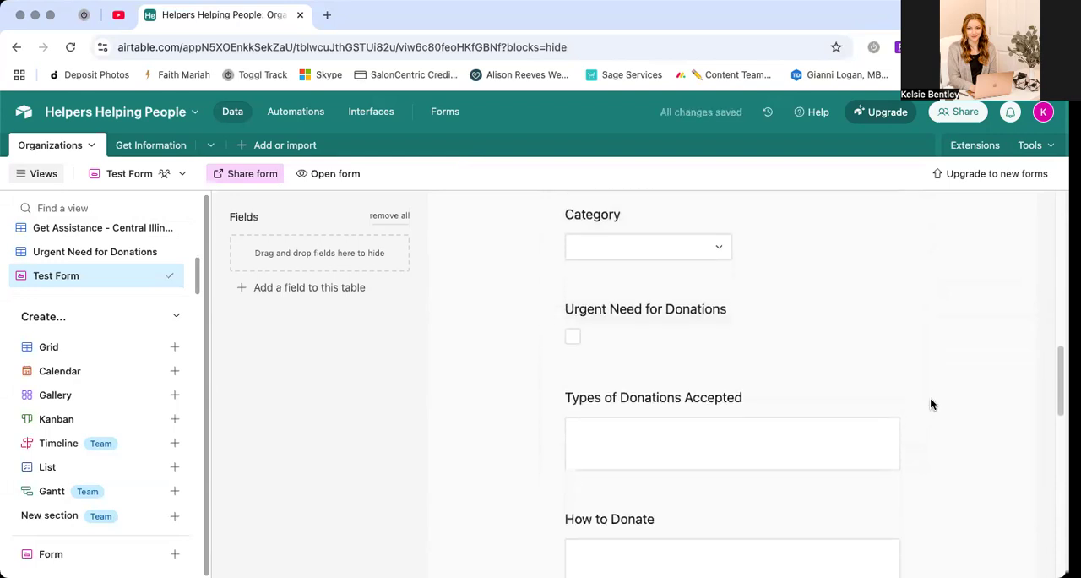
scroll(955, 380, "down", 5)
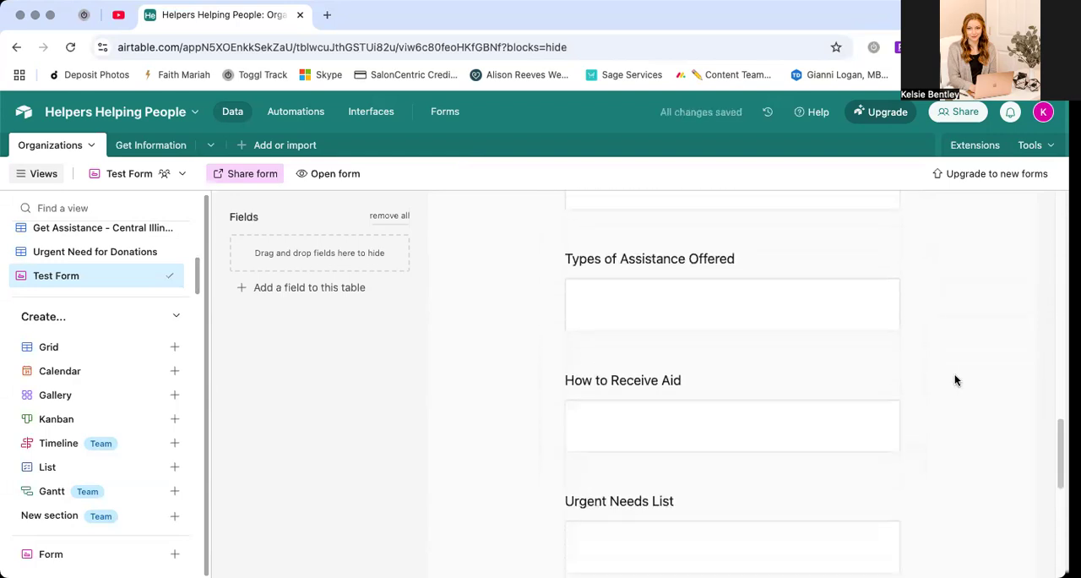
scroll(955, 380, "up", 10)
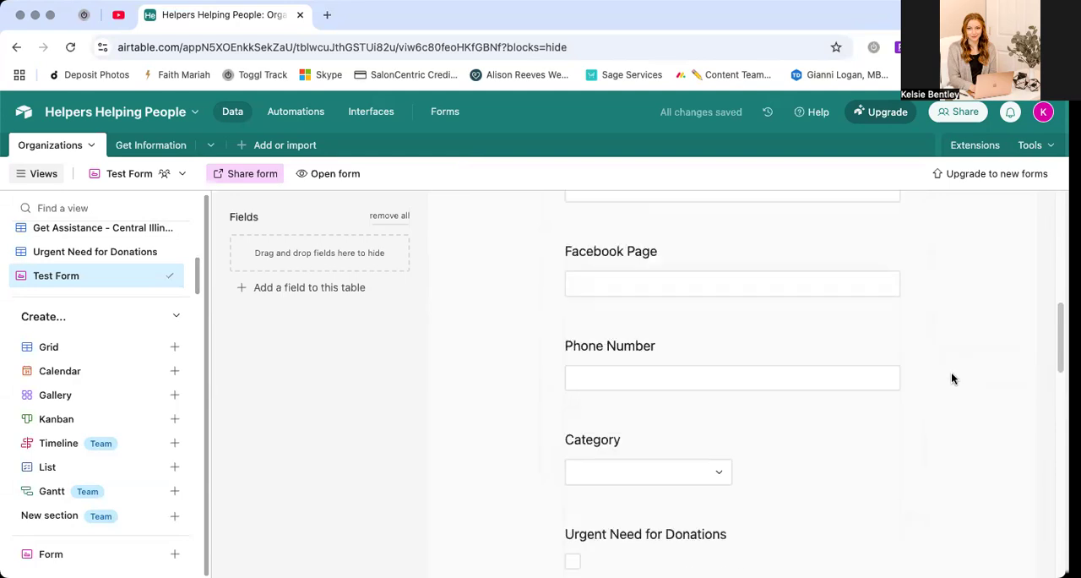
Copy Test Form's share link and open it in a new browser tab
left_click(239, 175)
left_click(478, 234)
key("super+t")
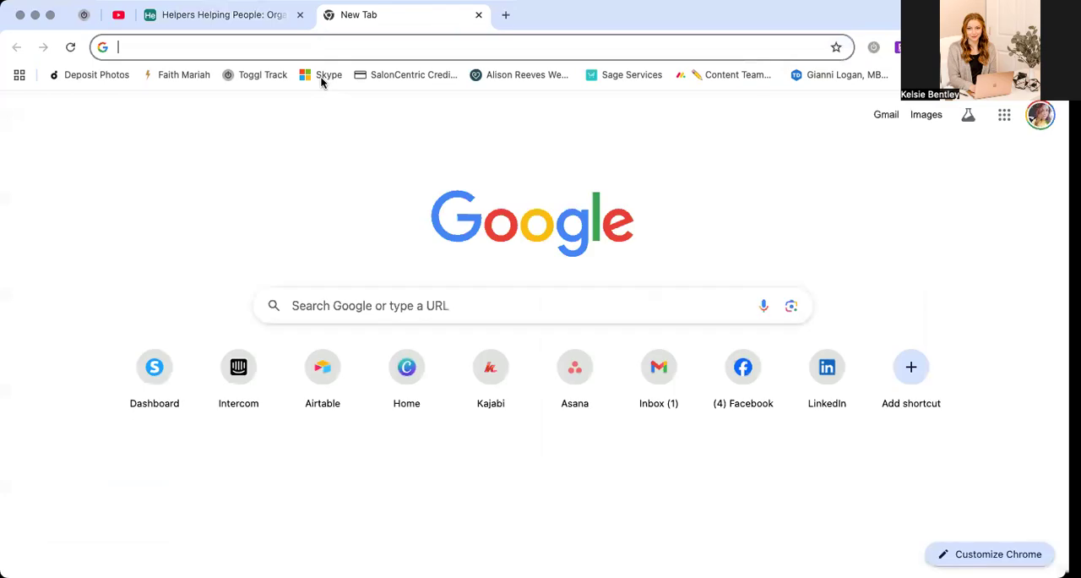
key("super+v")
key("Return")
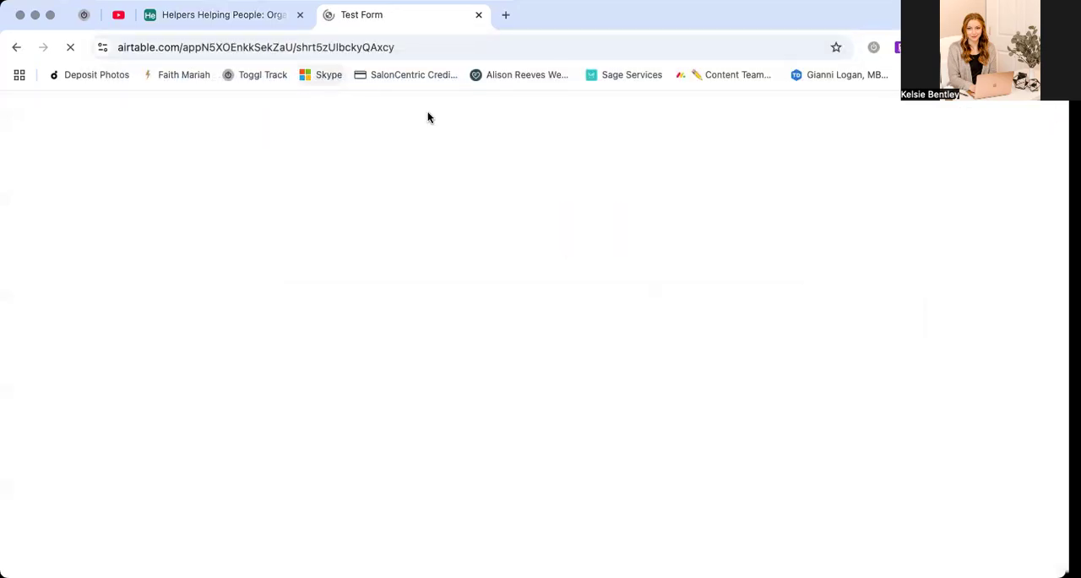
Look through the public version of Test Form, and close its browser tab
scroll(812, 222, "down", 10)
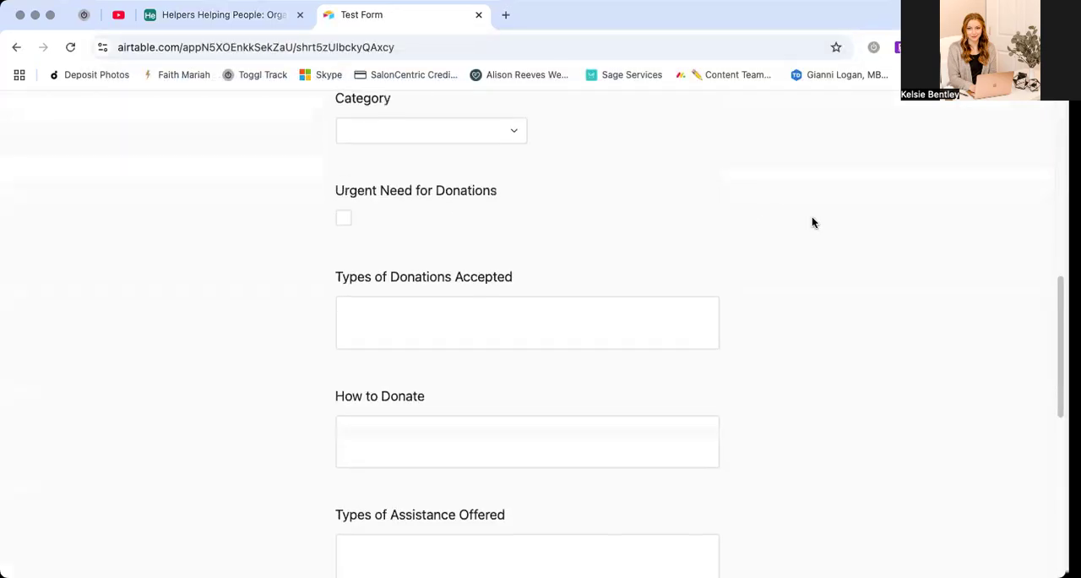
scroll(580, 145, "up", 10)
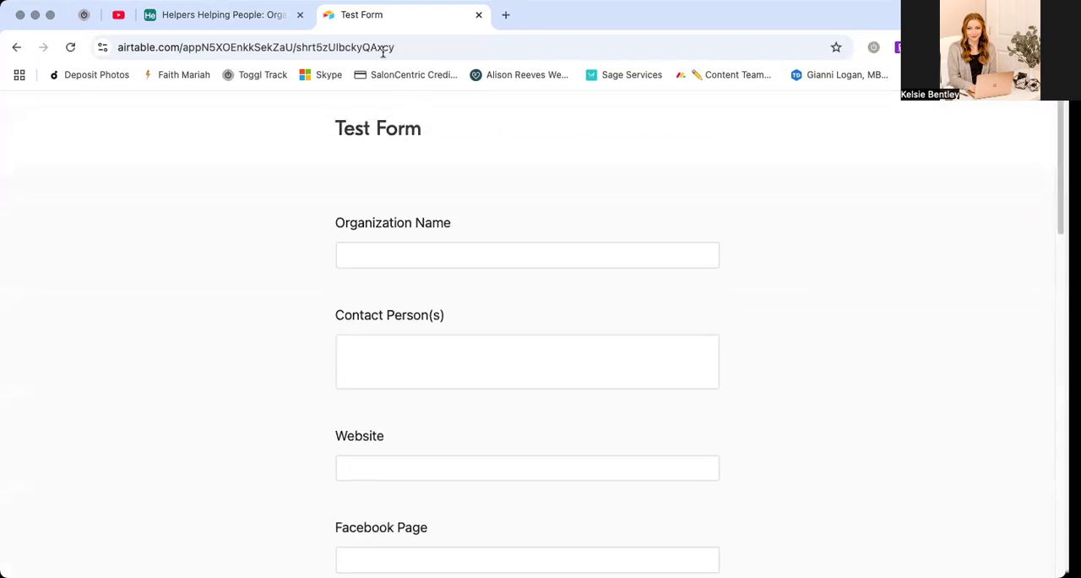
left_click(478, 14)
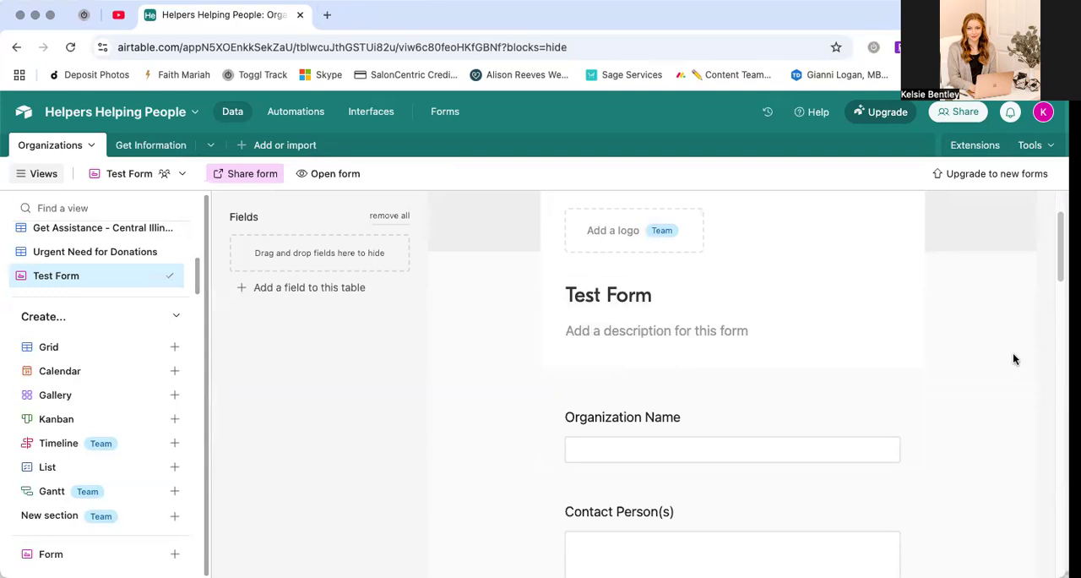
Examine the Test Form layout in the builder down to the submission options below the Submit button
scroll(1014, 358, "down", 3)
scroll(1015, 358, "down", 4)
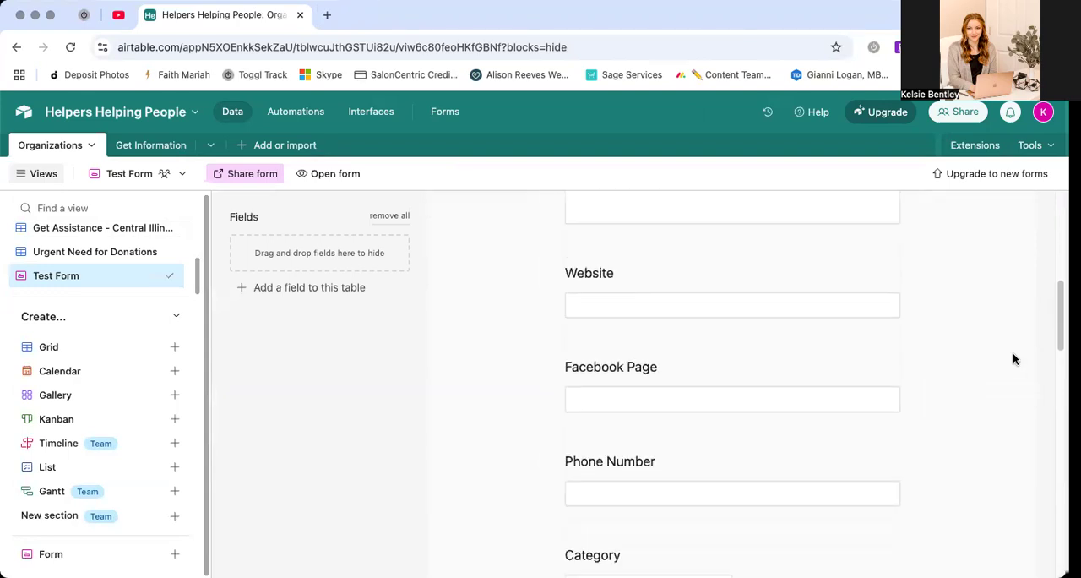
scroll(1015, 358, "down", 5)
scroll(1015, 358, "down", 6)
scroll(1013, 352, "down", 1)
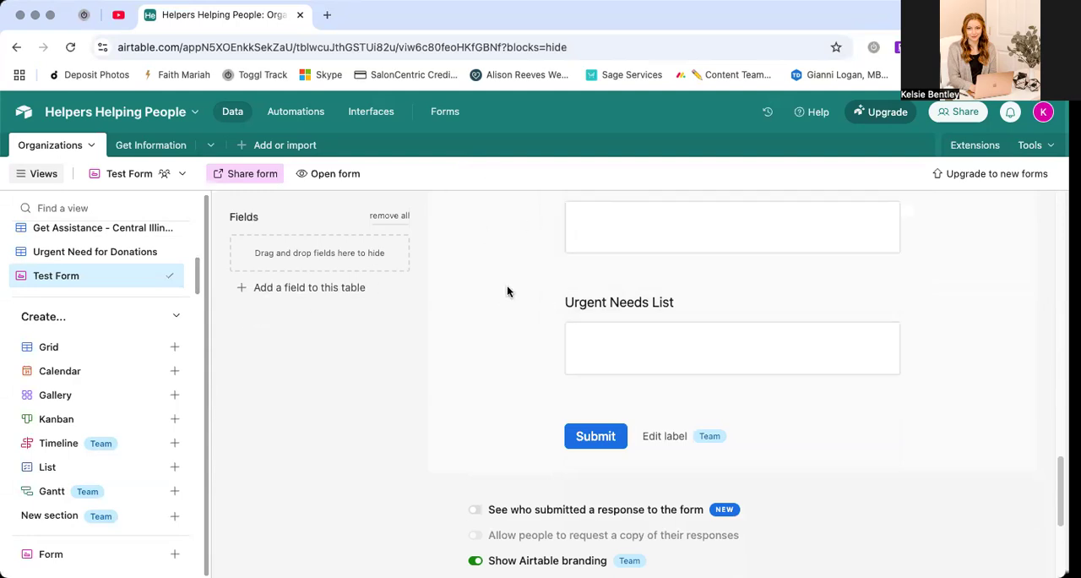
scroll(59, 242, "up", 2)
Check the Organizations table's Primary View and return to Test Form
left_click(61, 242)
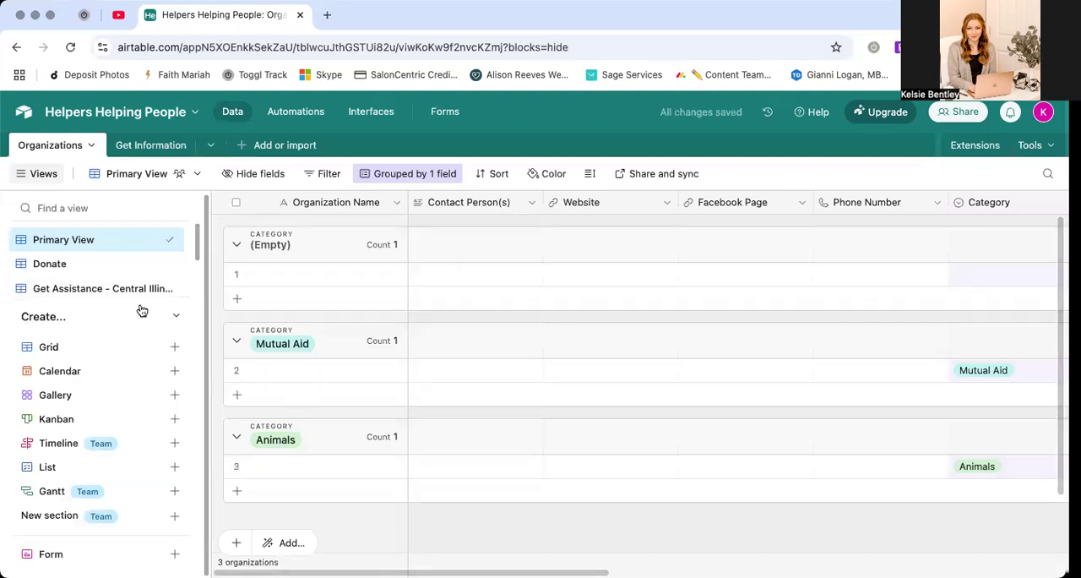
scroll(127, 262, "down", 2)
left_click(55, 276)
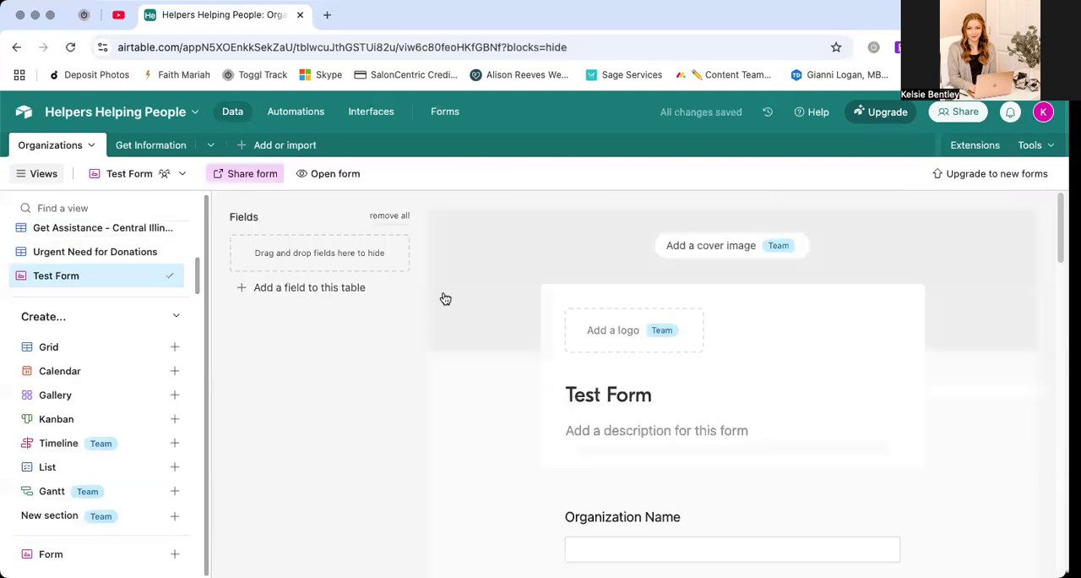
Add a new field named Status to the table from Test Form and make it a single select
left_click(315, 289)
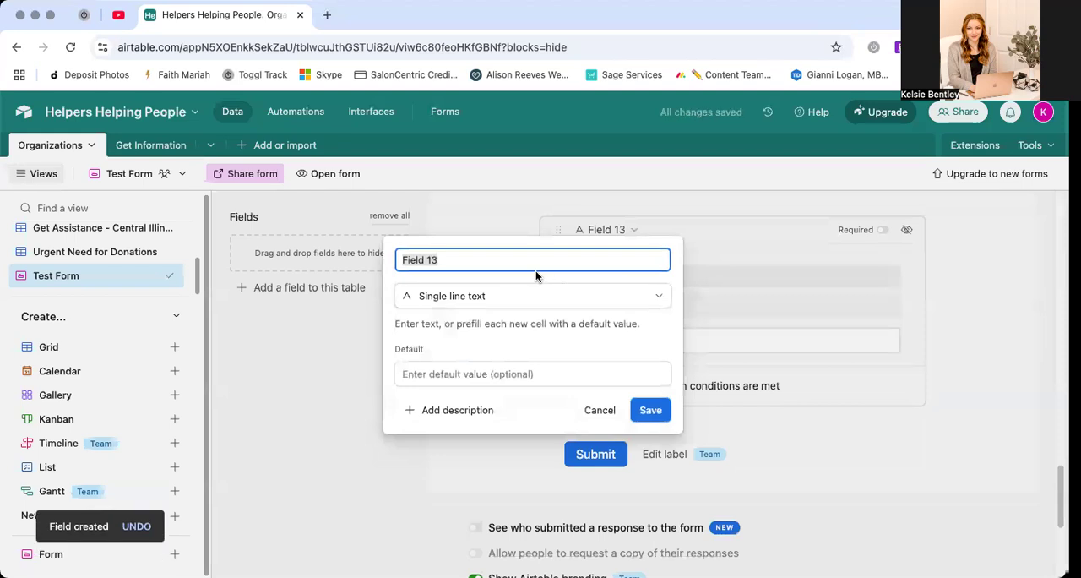
type("Status")
left_click(534, 302)
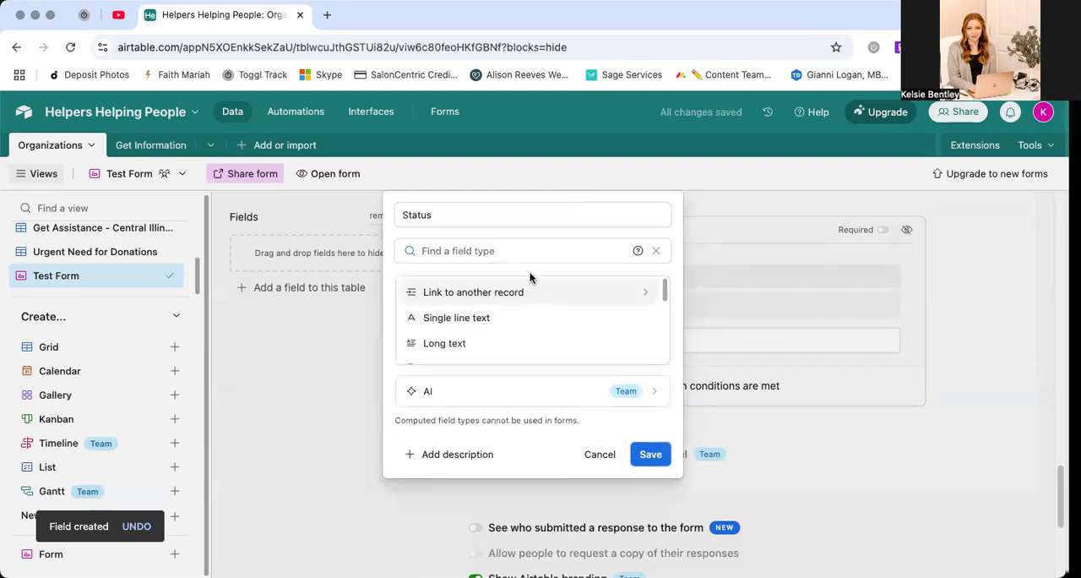
type("singl")
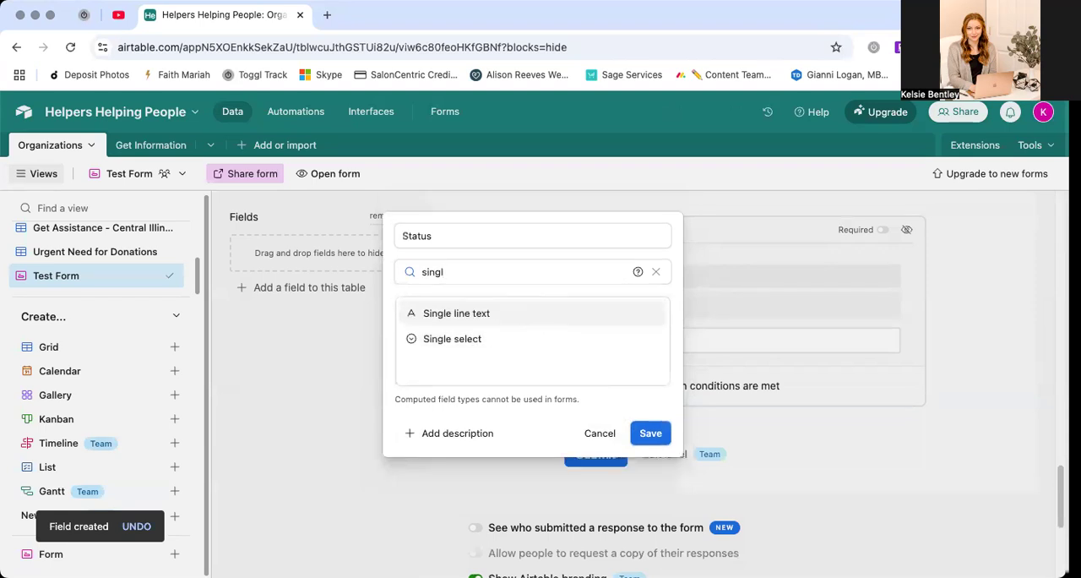
left_click(494, 339)
Give the Status field the options New Submission, Approved and Canceled
left_click(460, 350)
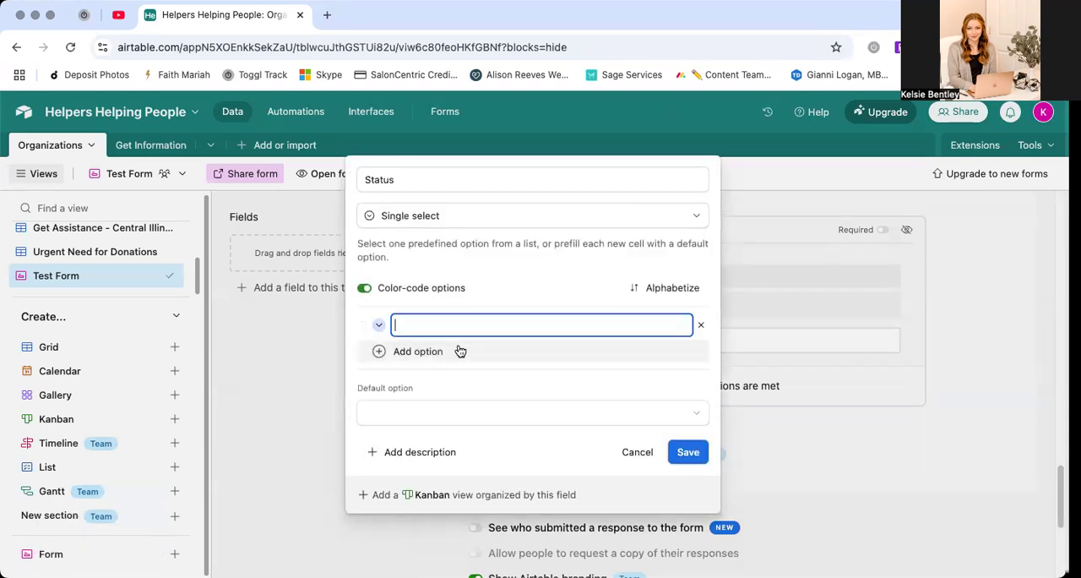
type("New Submission")
left_click(455, 362)
type("Approved")
left_click(447, 368)
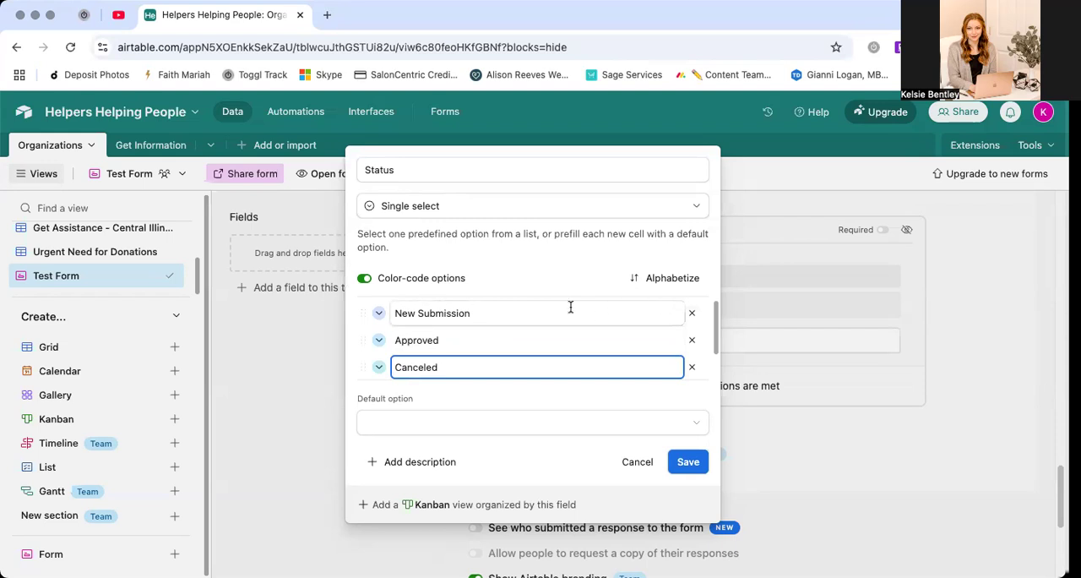
Set New Submission as the Status field's default option and save the field
left_click(507, 427)
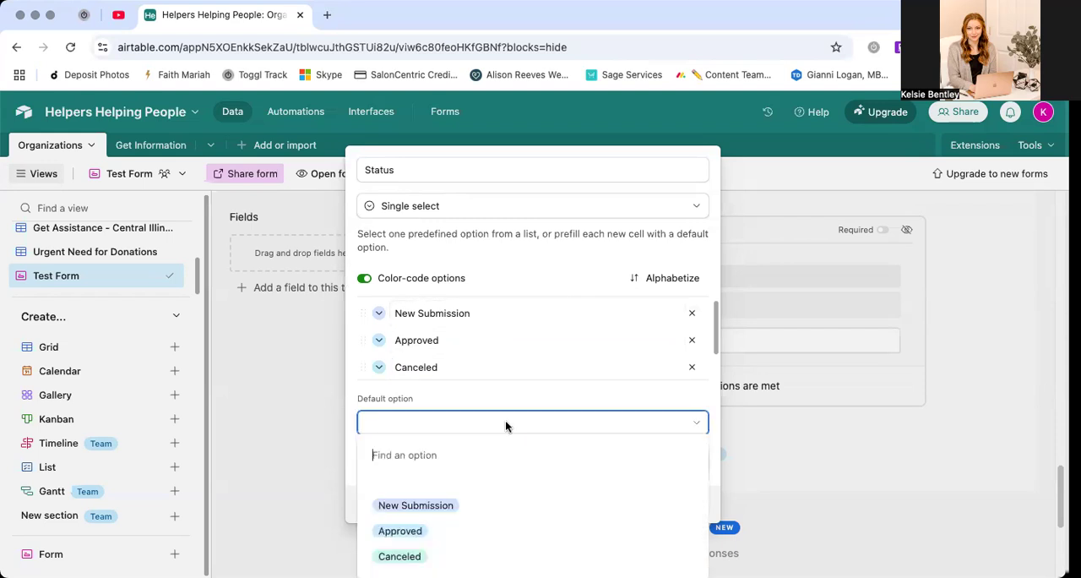
left_click(458, 505)
left_click(680, 460)
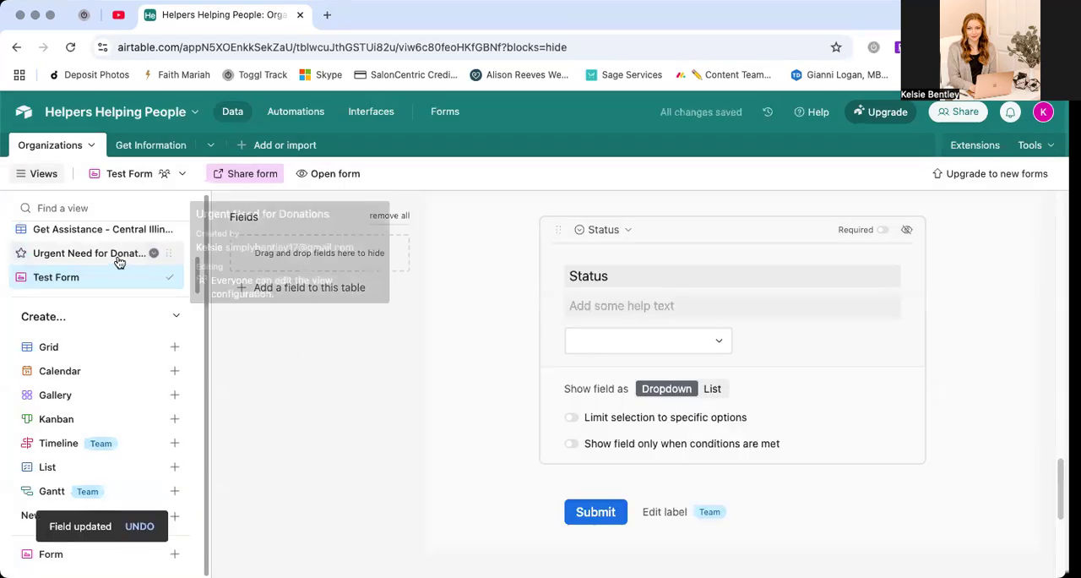
Filter the Donate view to show only organizations whose Status is not New Submission
scroll(116, 259, "up", 2)
left_click(103, 261)
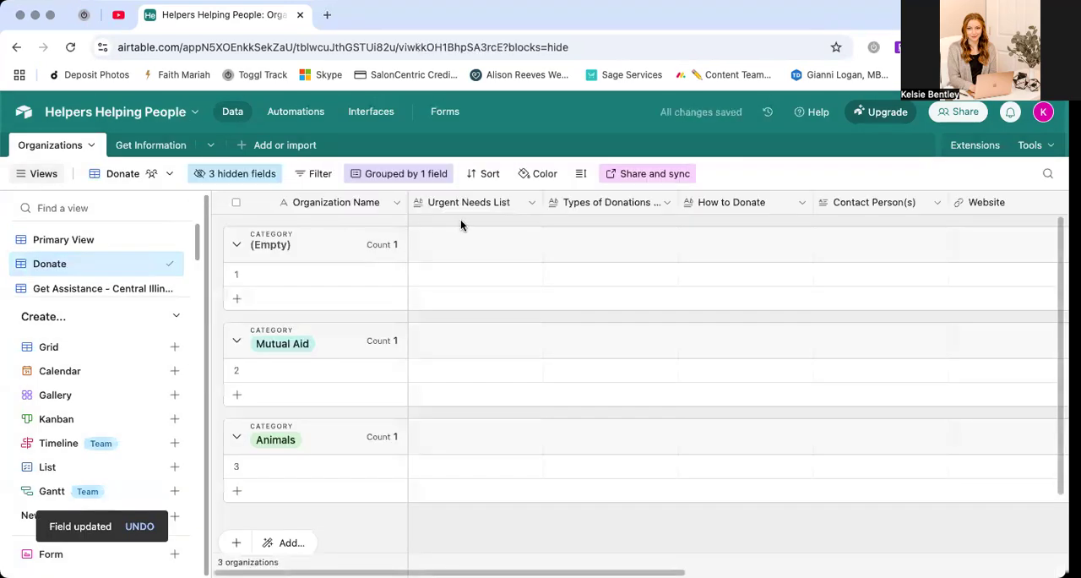
left_click(320, 177)
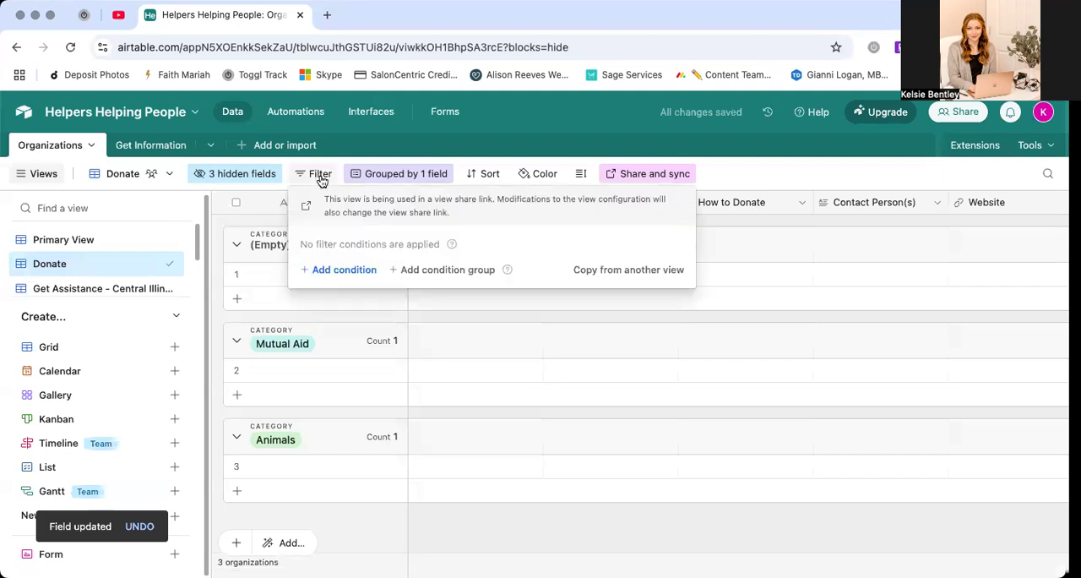
left_click(345, 269)
left_click(413, 268)
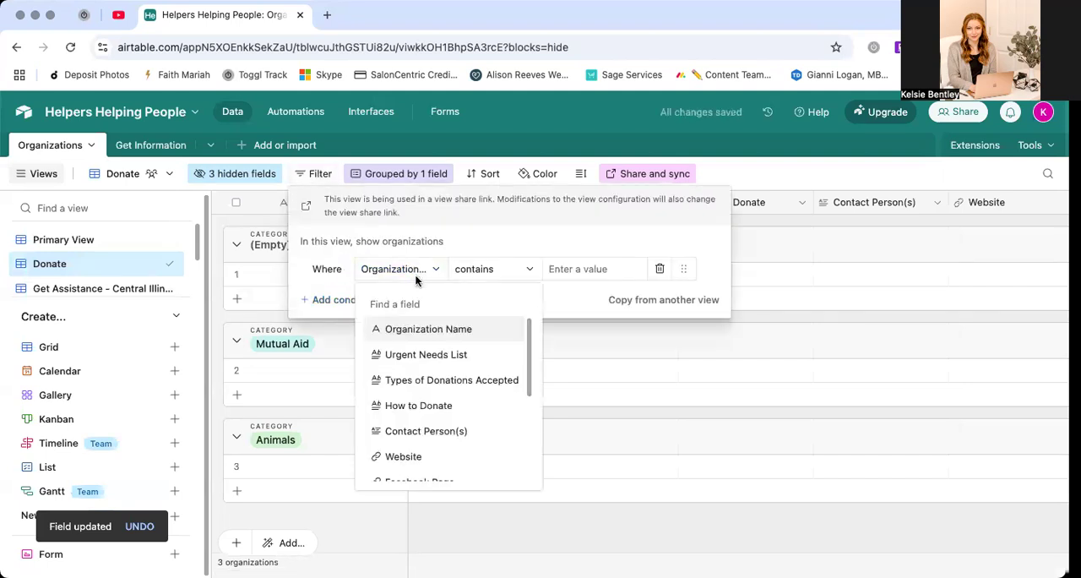
scroll(429, 423, "down", 4)
left_click(399, 471)
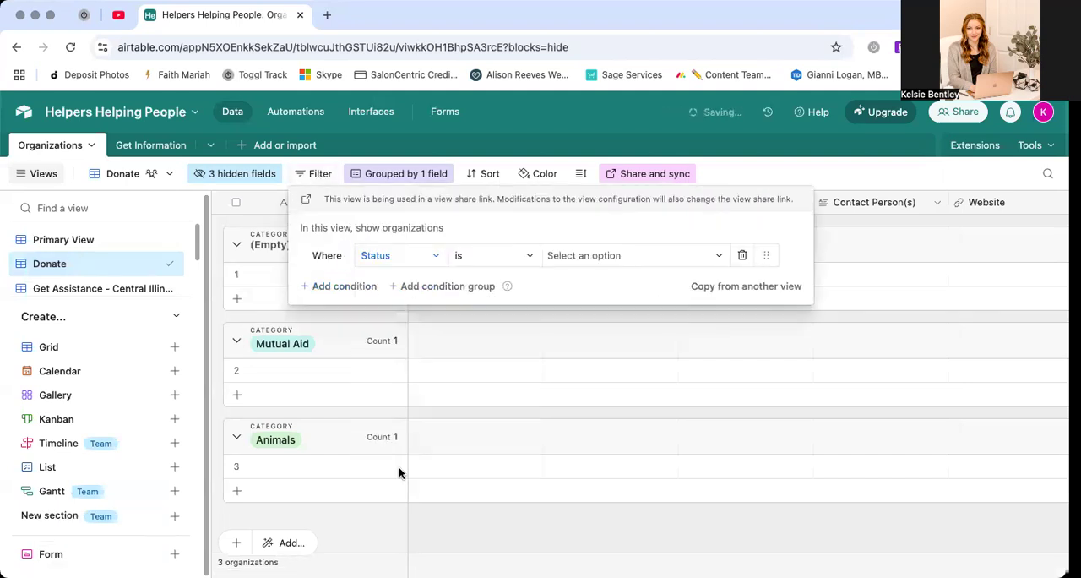
left_click(480, 251)
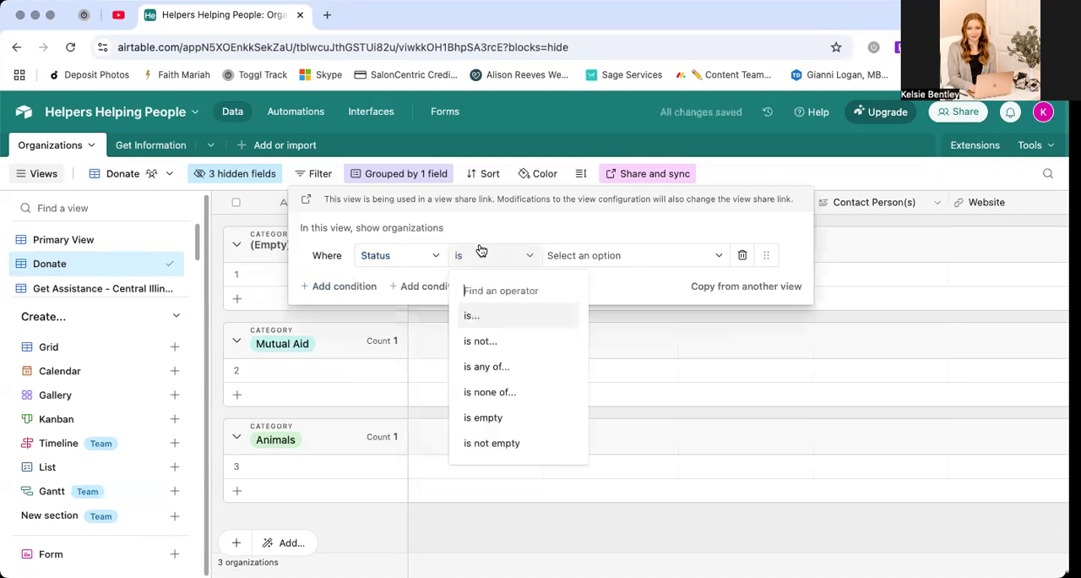
left_click(507, 340)
left_click(580, 261)
left_click(595, 320)
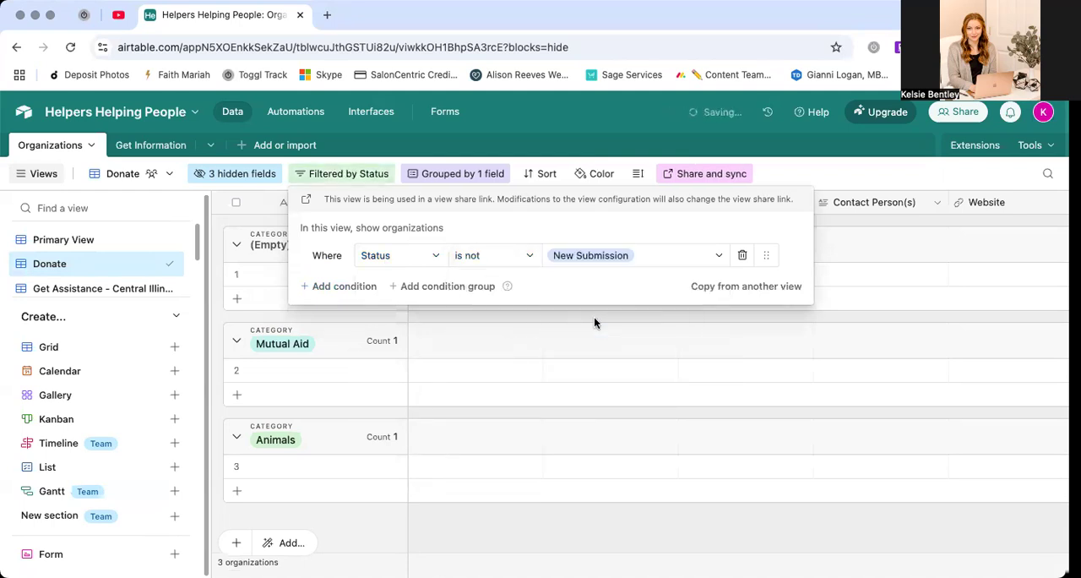
left_click(798, 174)
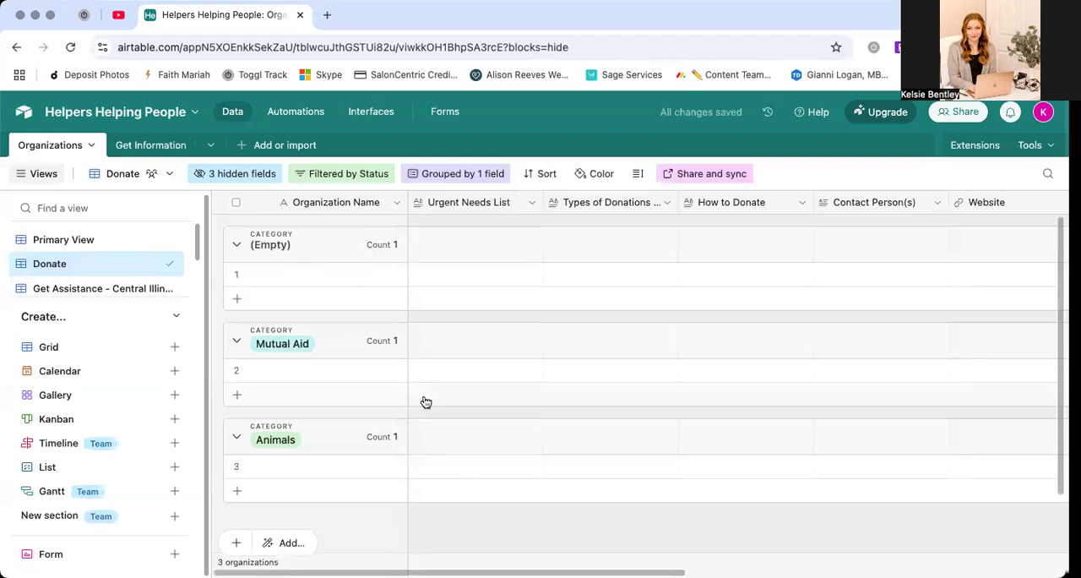
Filter the Get Assistance - Central Illinois view to show only organizations whose Status is not New Submission
left_click(114, 288)
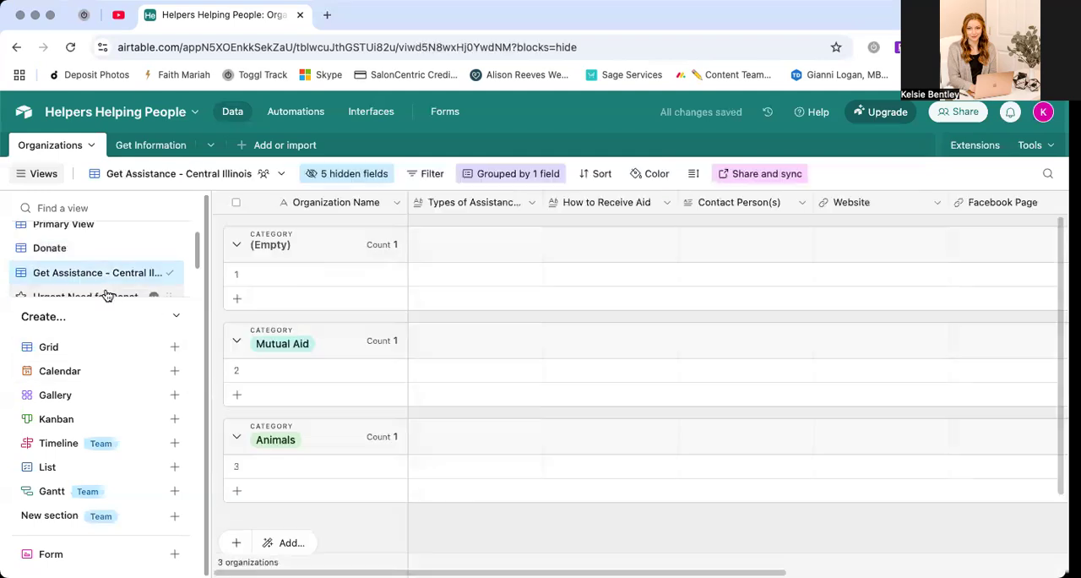
left_click(431, 174)
left_click(456, 270)
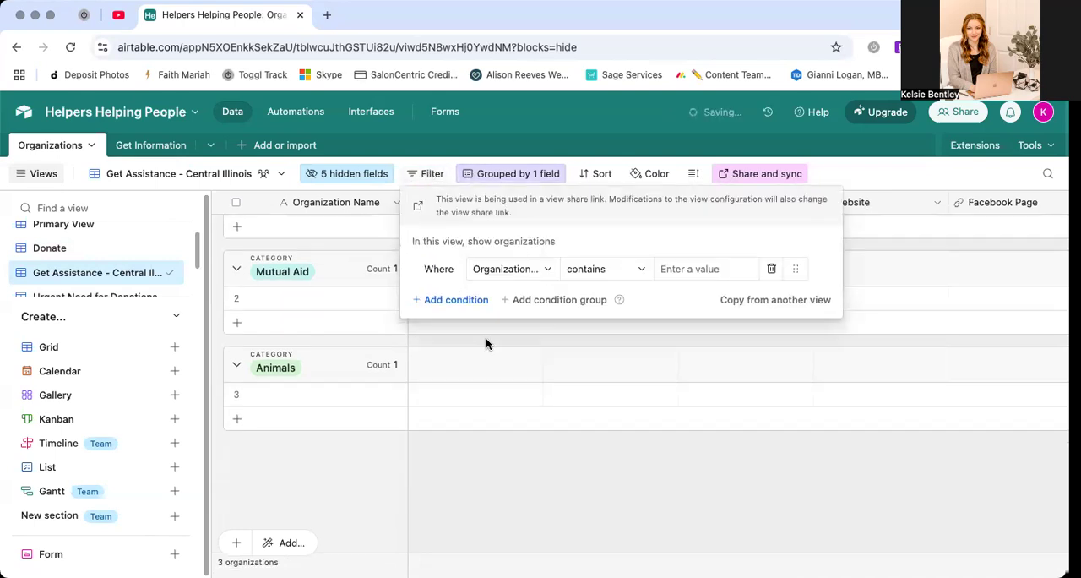
left_click(498, 269)
scroll(536, 397, "down", 4)
left_click(511, 468)
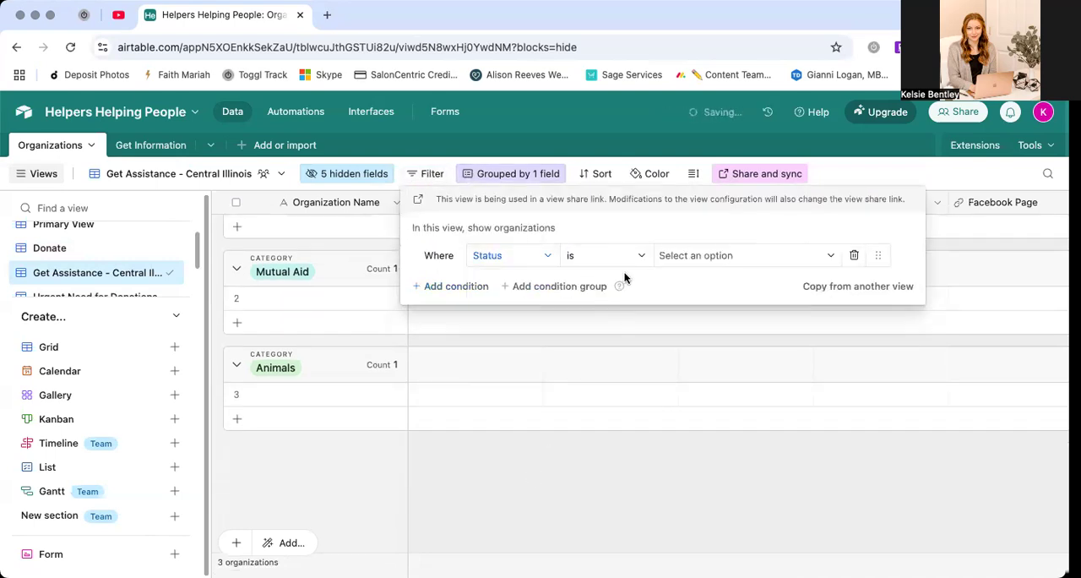
left_click(617, 255)
left_click(618, 340)
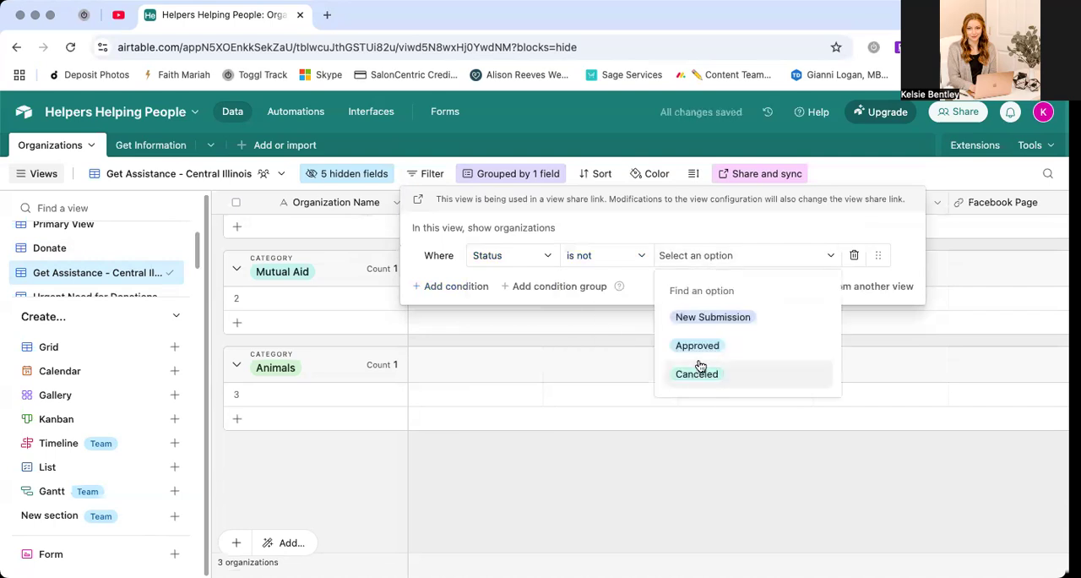
left_click(712, 317)
left_click(453, 174)
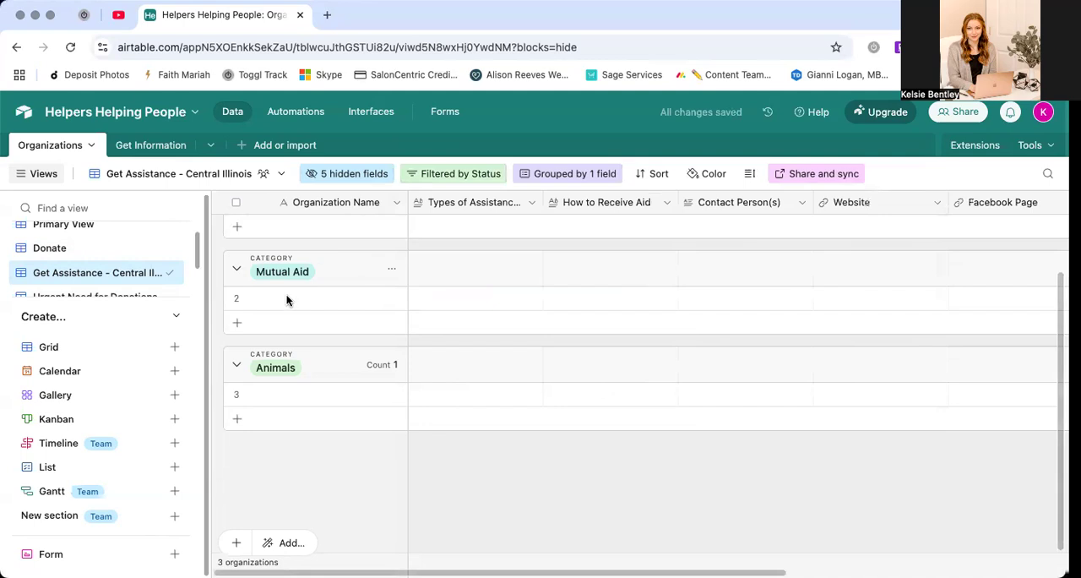
Add a second filter condition to the Urgent Need for Donations view requiring that Status is not New Submission
scroll(96, 278, "down", 1)
left_click(96, 279)
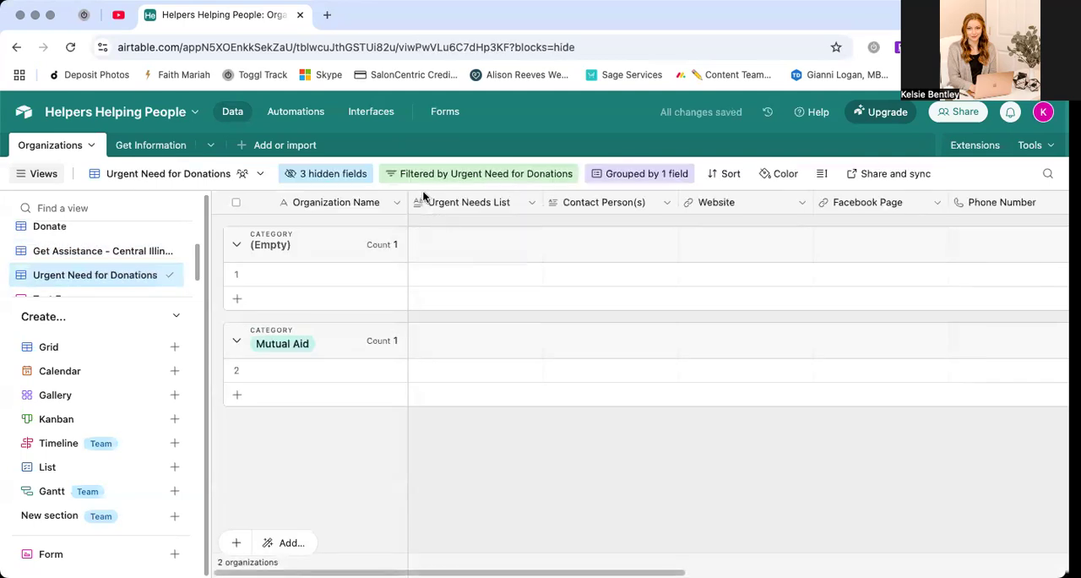
left_click(417, 175)
left_click(428, 261)
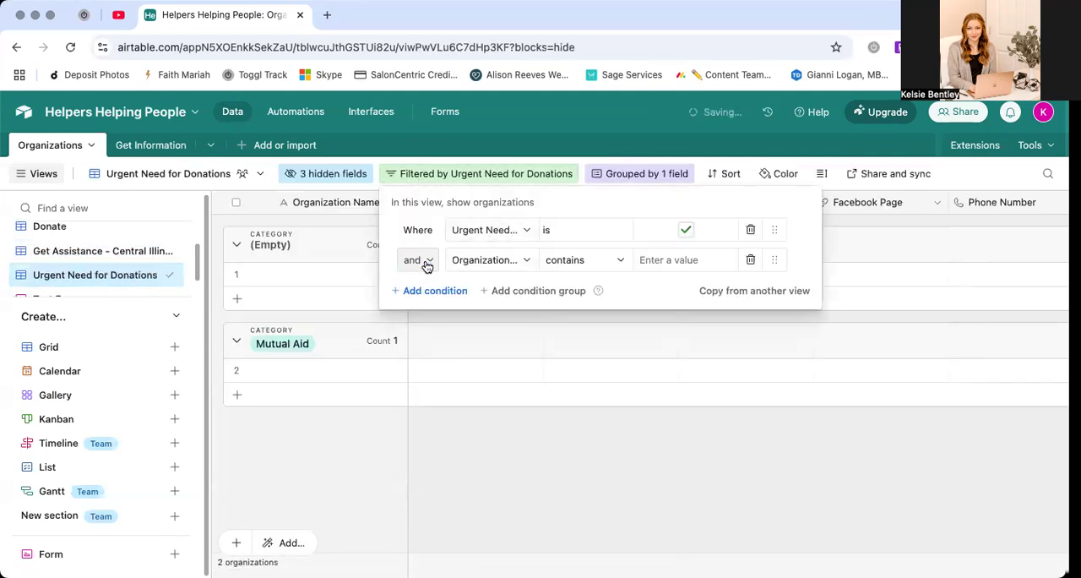
left_click(500, 269)
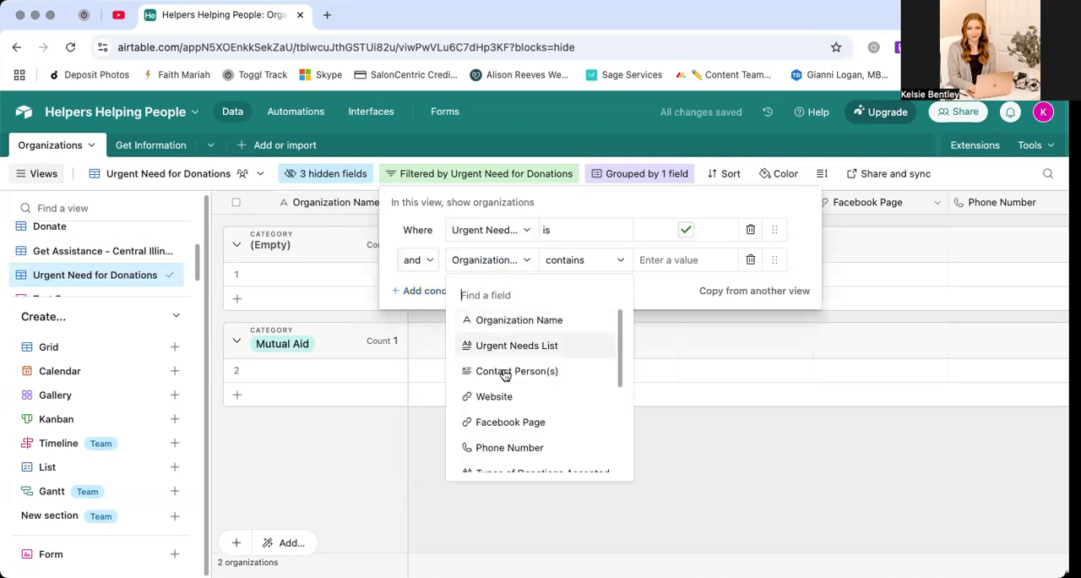
scroll(494, 448, "down", 5)
left_click(480, 459)
left_click(579, 261)
left_click(596, 340)
left_click(690, 261)
left_click(699, 320)
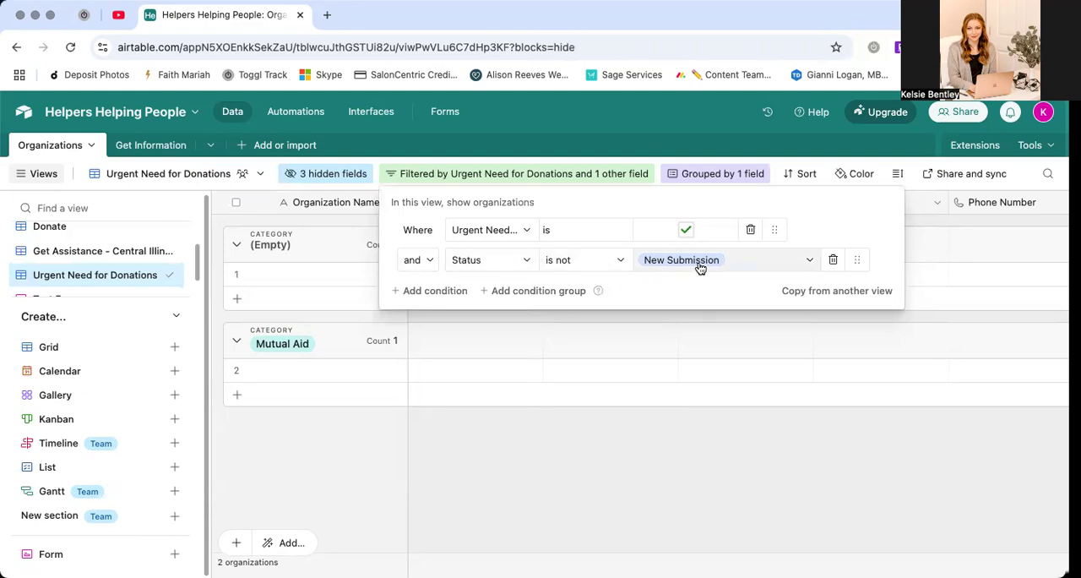
left_click(667, 464)
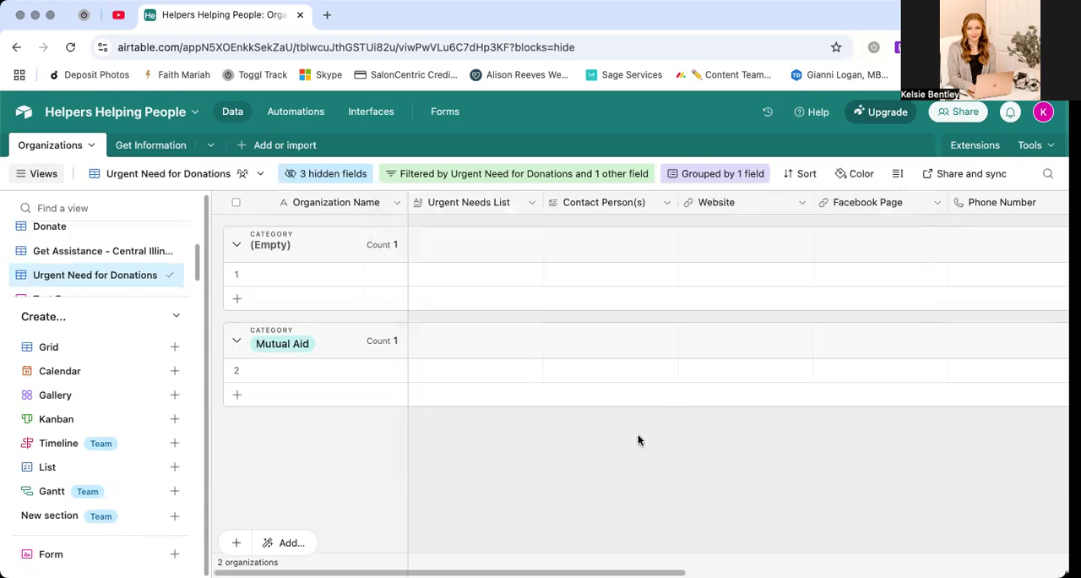
In Primary View, name the first organization record "teat" and set its Status to New Submission
scroll(93, 262, "up", 2)
left_click(80, 240)
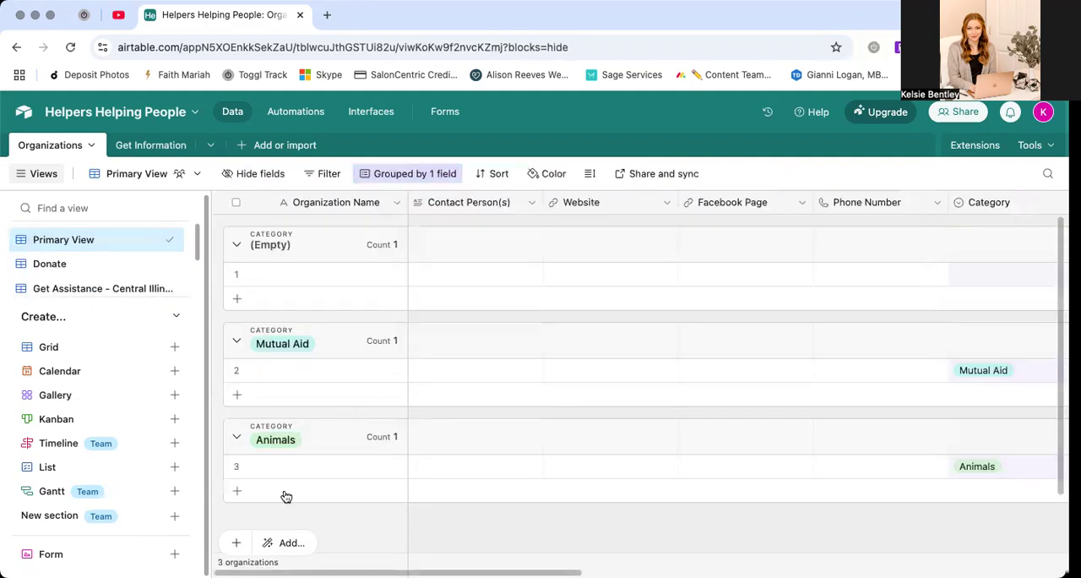
left_click(261, 273)
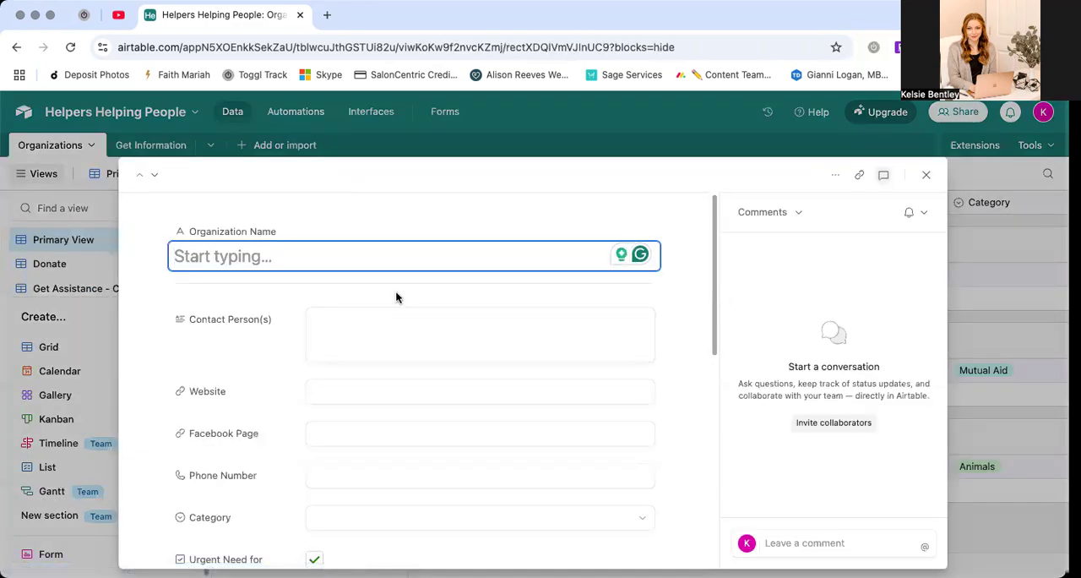
type("teat")
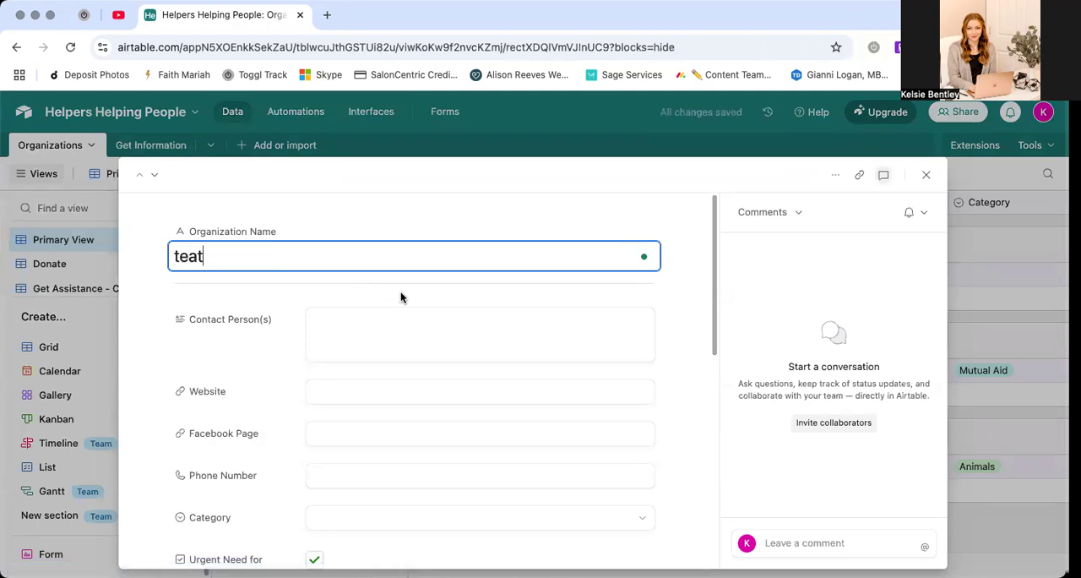
scroll(417, 371, "down", 8)
left_click(373, 492)
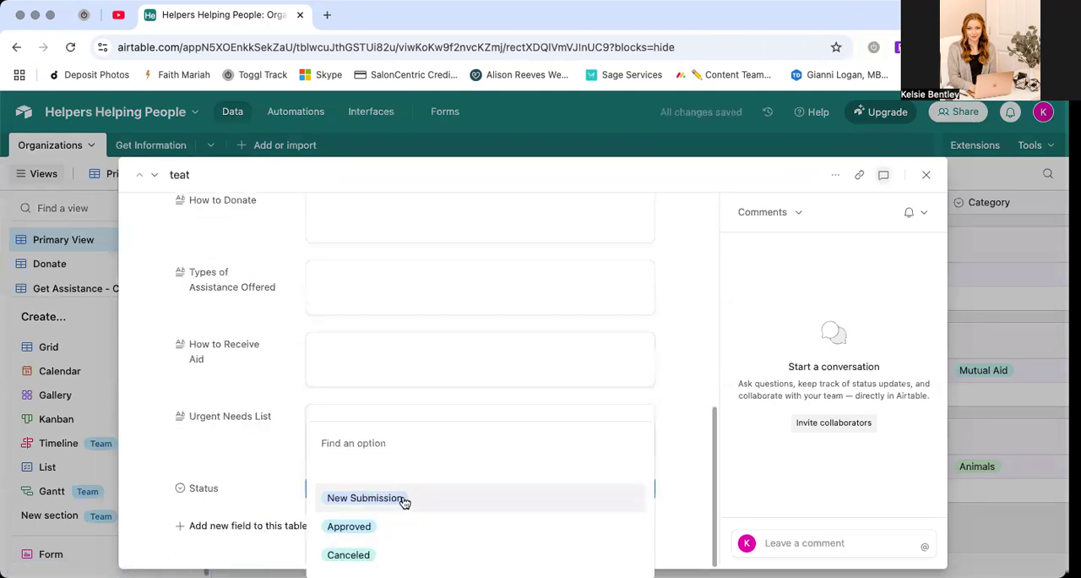
left_click(407, 497)
left_click(927, 175)
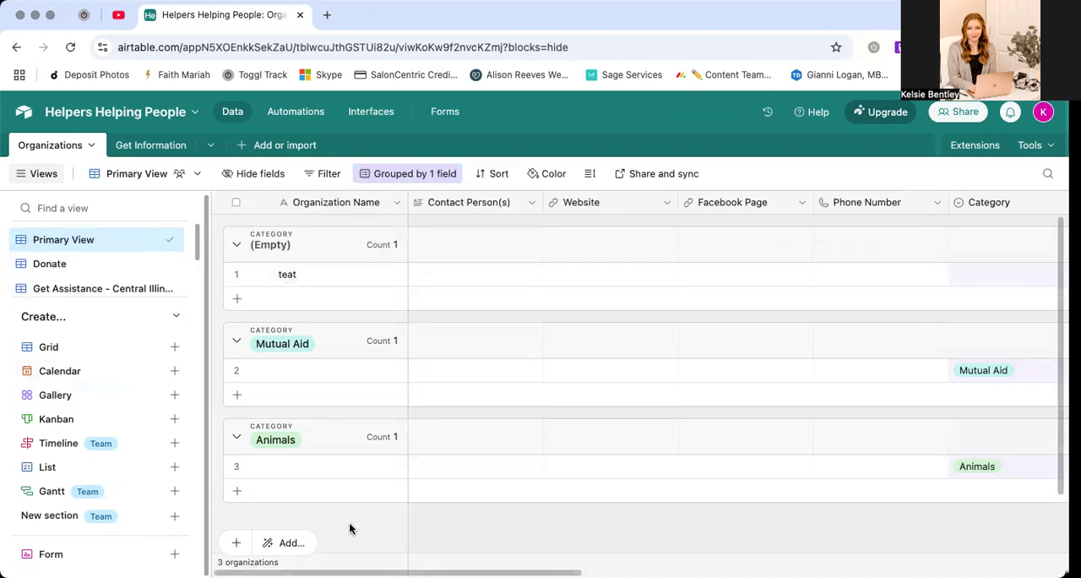
Correct the first record's organization name to "test"
double_click(295, 275)
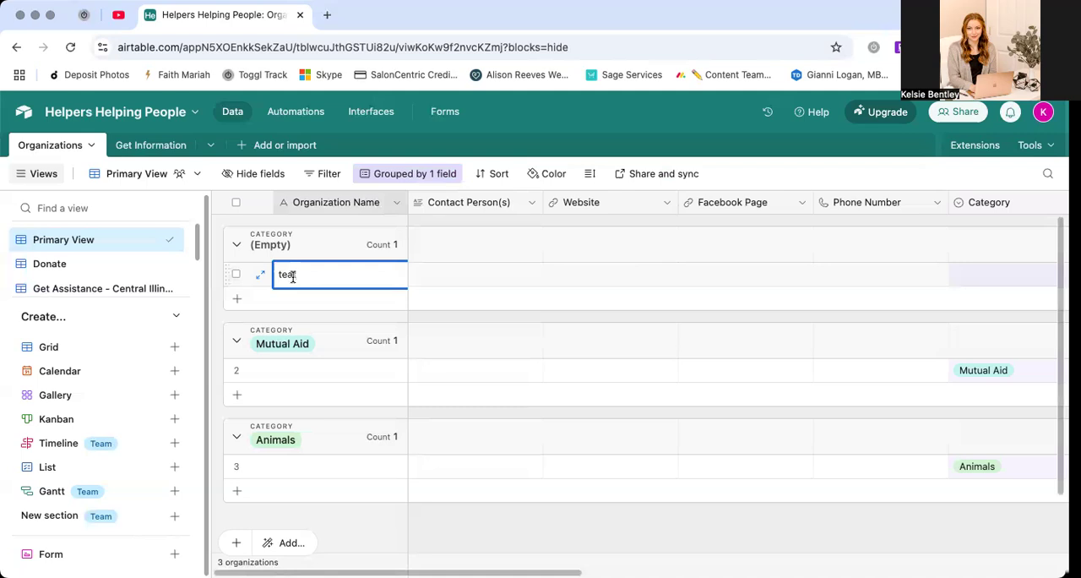
key("BackSpace")
key("BackSpace")
type("st")
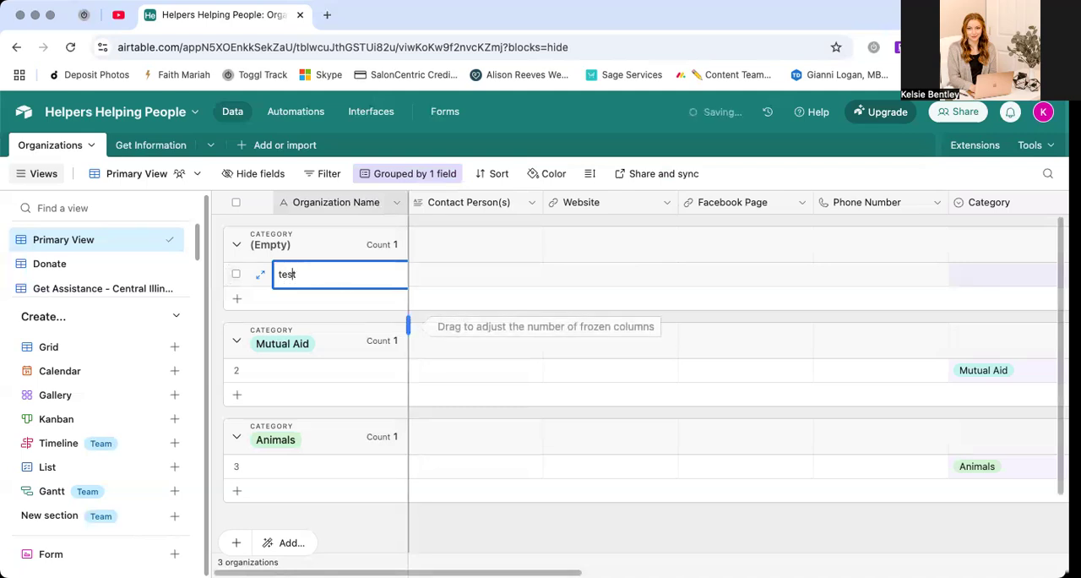
left_click(506, 527)
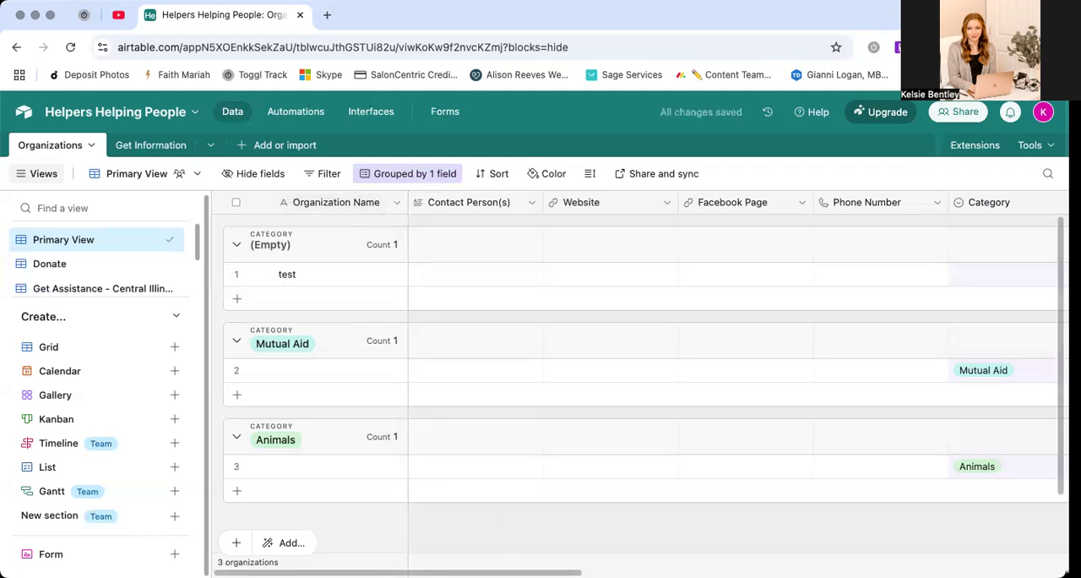
Replace Primary View's Category grouping with Status and add Category as a subgroup
scroll(285, 359, "right", 10)
scroll(284, 359, "left", 10)
left_click(386, 174)
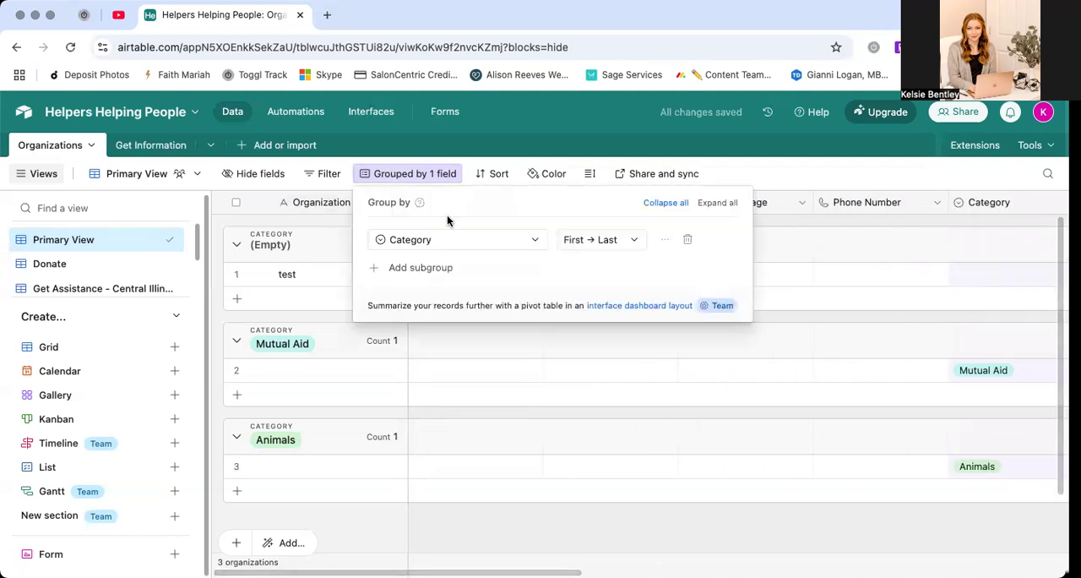
left_click(687, 239)
left_click(403, 280)
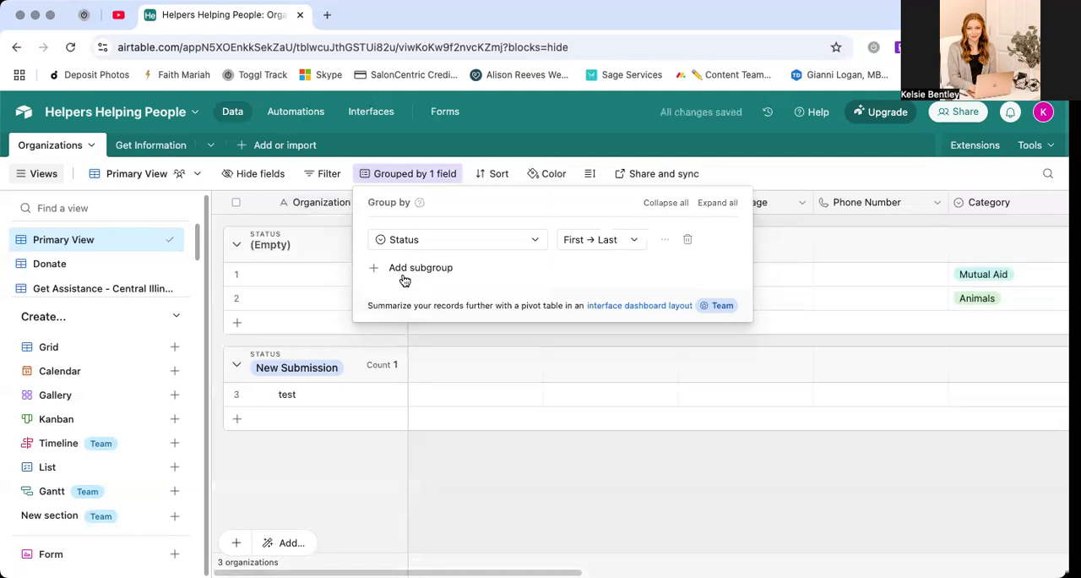
left_click(407, 270)
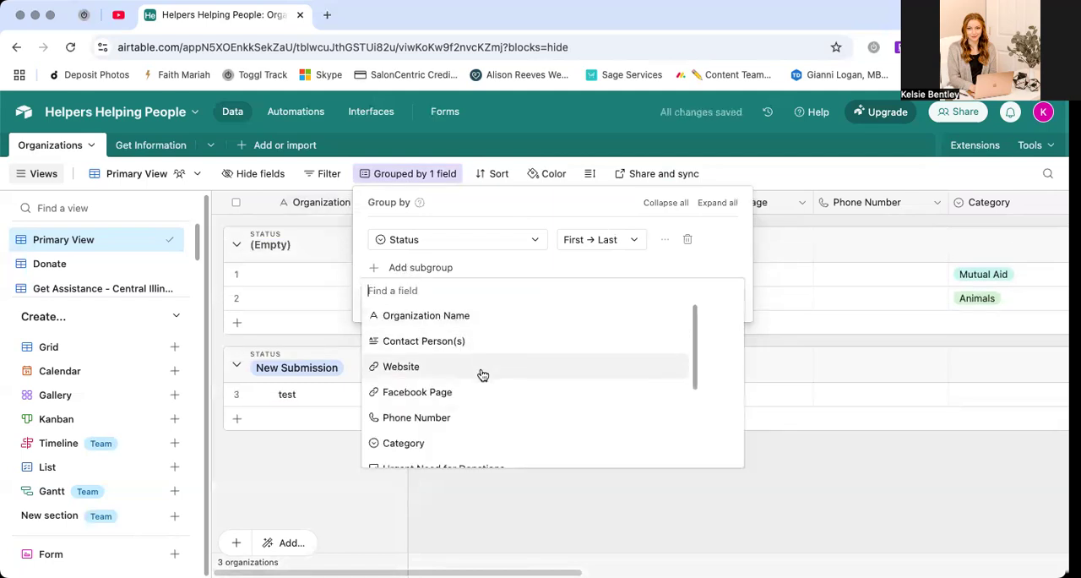
scroll(481, 376, "down", 2)
left_click(471, 402)
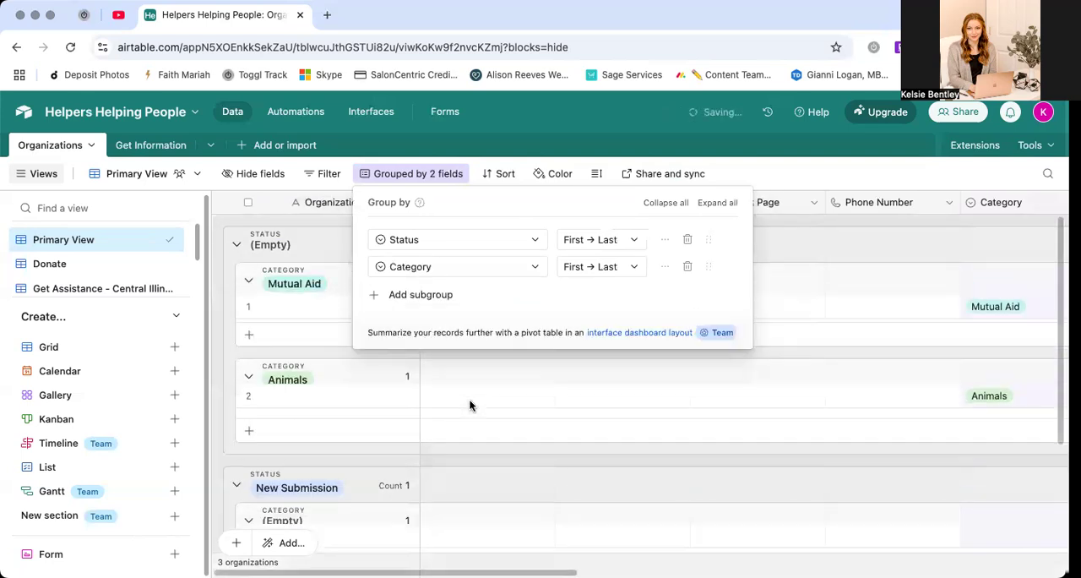
left_click(772, 217)
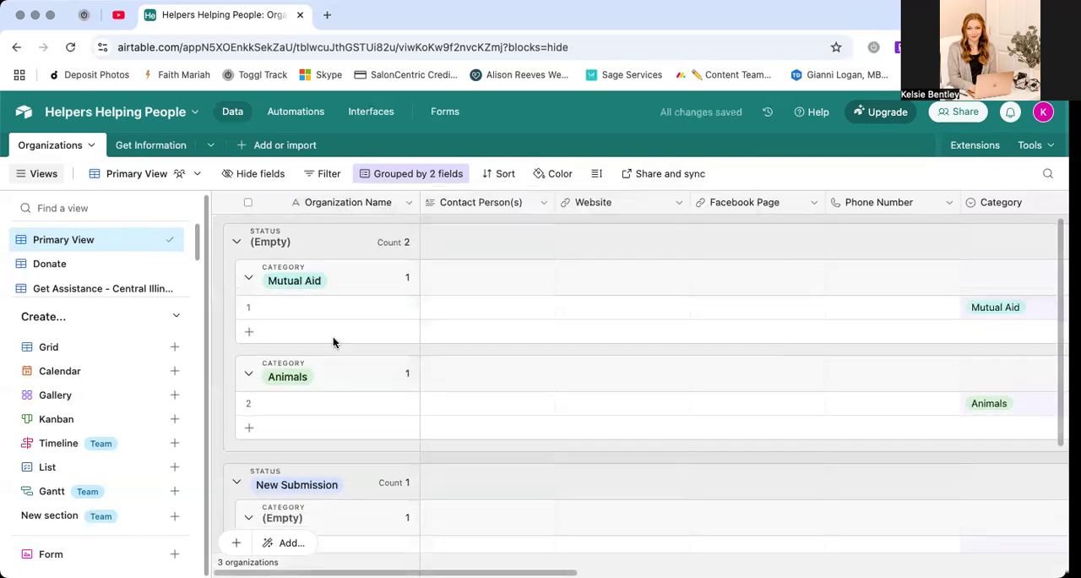
Order Primary View's Status groups from Last to First
scroll(447, 502, "down", 3)
scroll(442, 483, "up", 3)
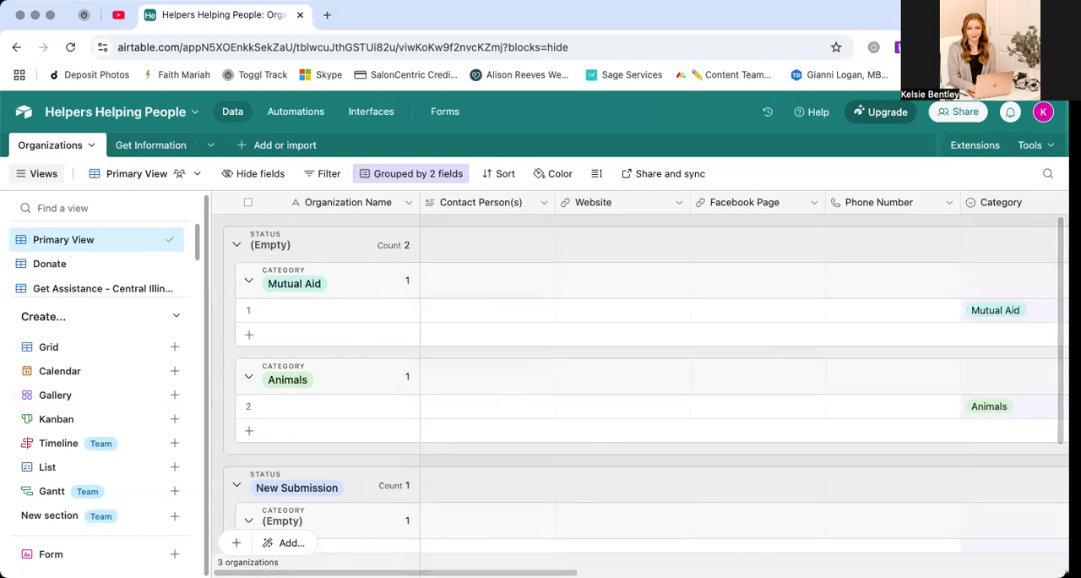
scroll(397, 573, "right", 10)
scroll(915, 183, "right", 3)
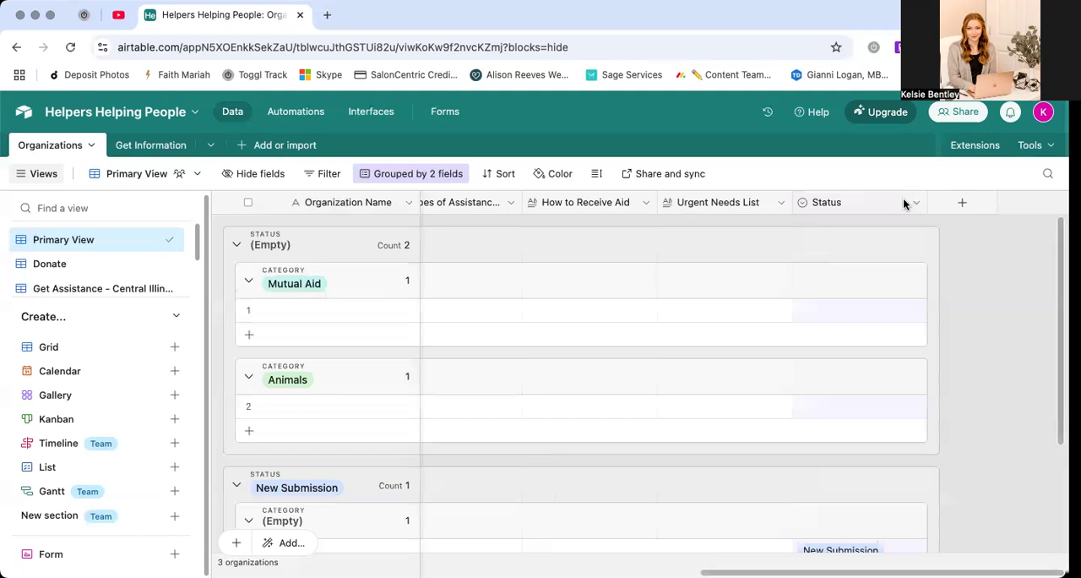
left_click(391, 173)
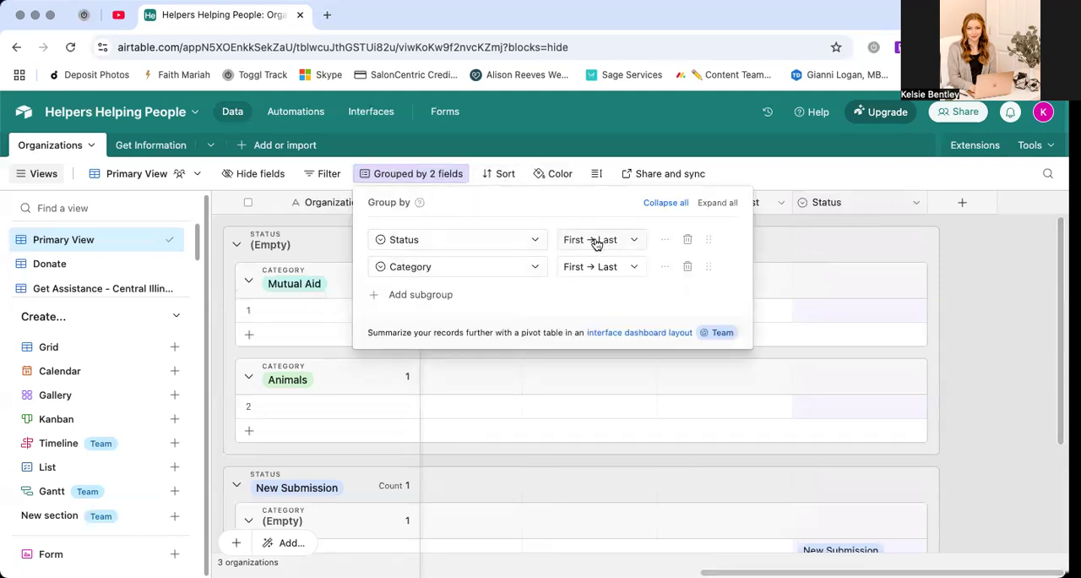
left_click(616, 241)
left_click(602, 290)
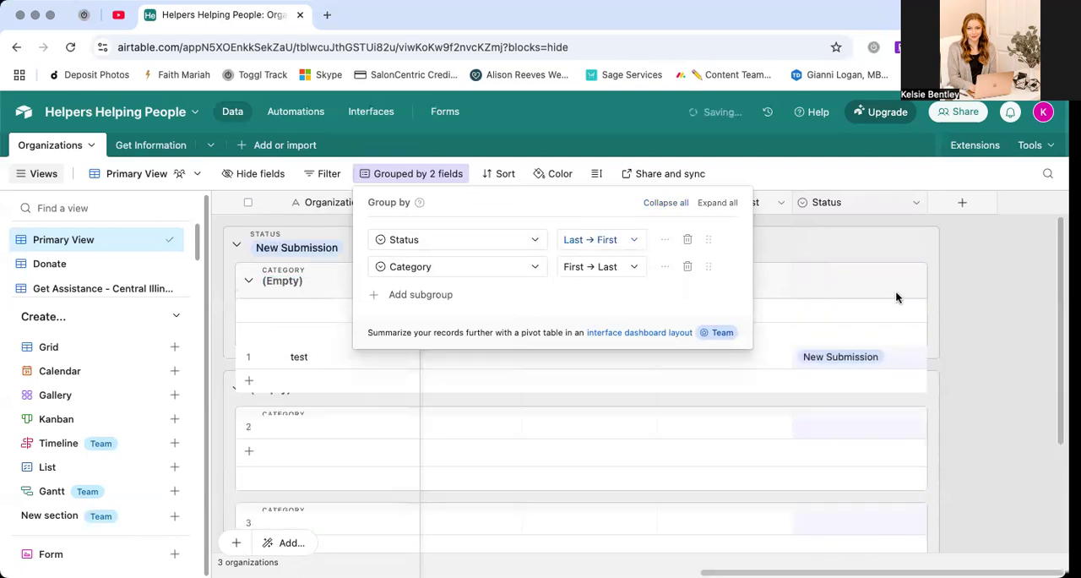
left_click(995, 269)
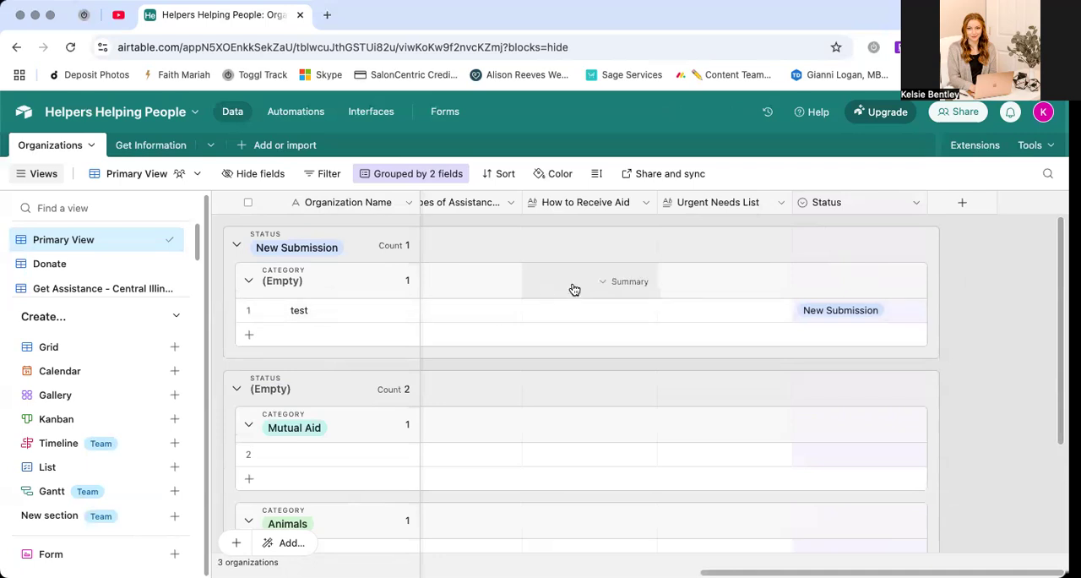
Add a single line text field named "Location" to the Organizations table after the Status field
scroll(642, 534, "left", 10)
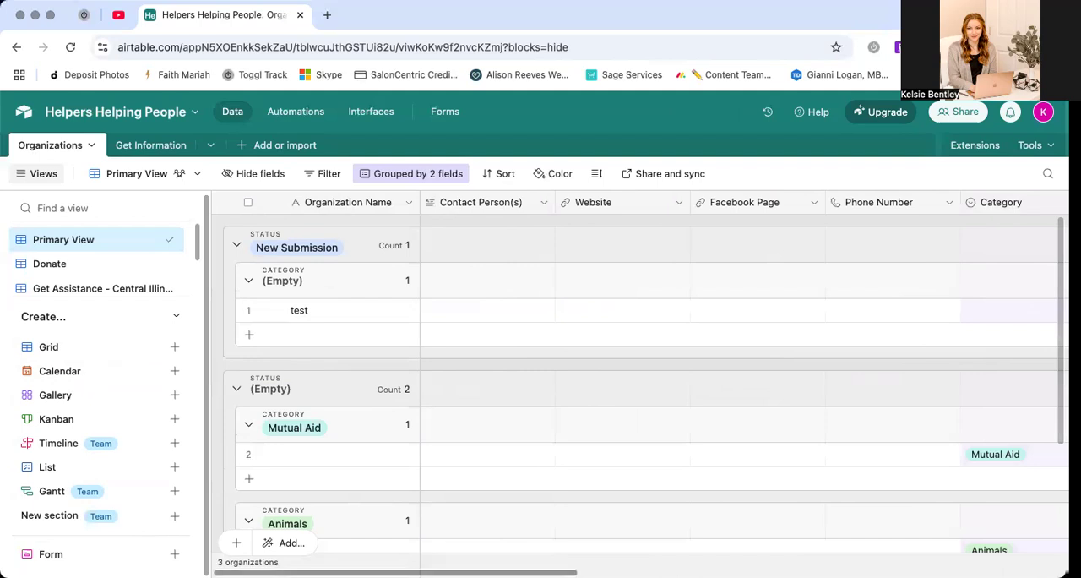
scroll(965, 502, "right", 10)
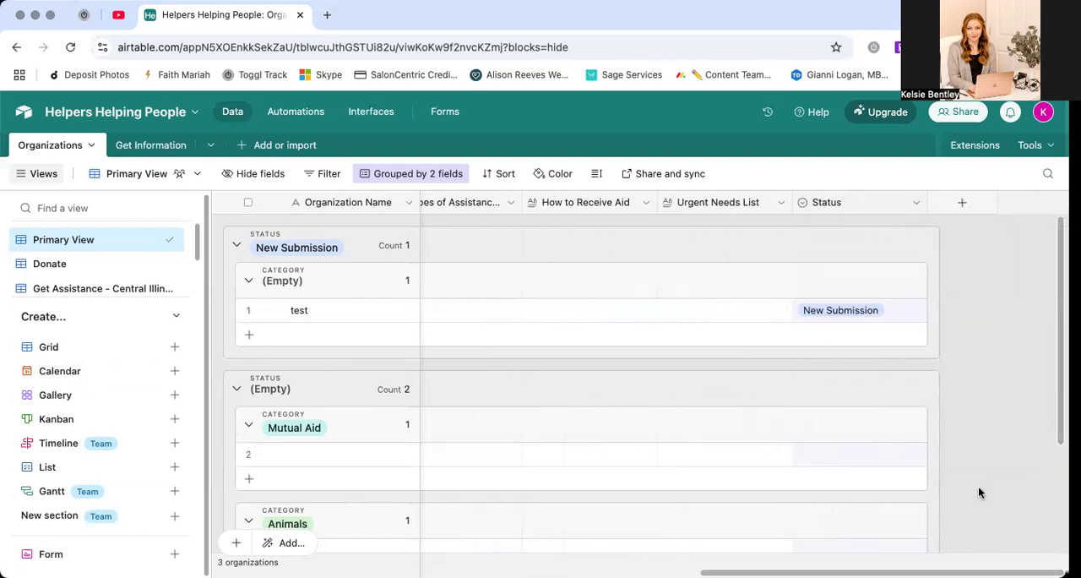
left_click(958, 203)
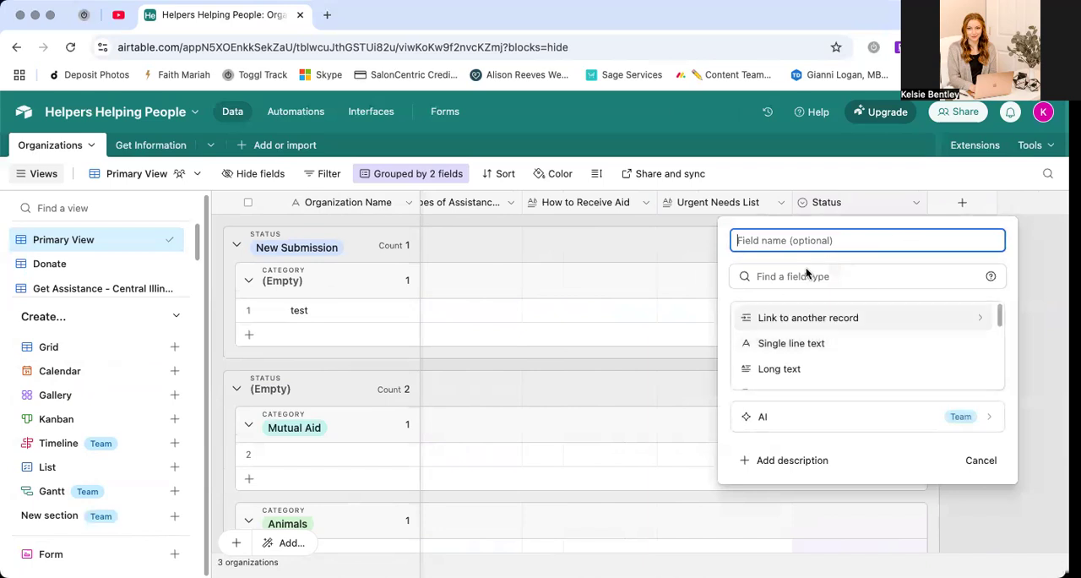
scroll(866, 342, "down", 1)
scroll(867, 343, "down", 5)
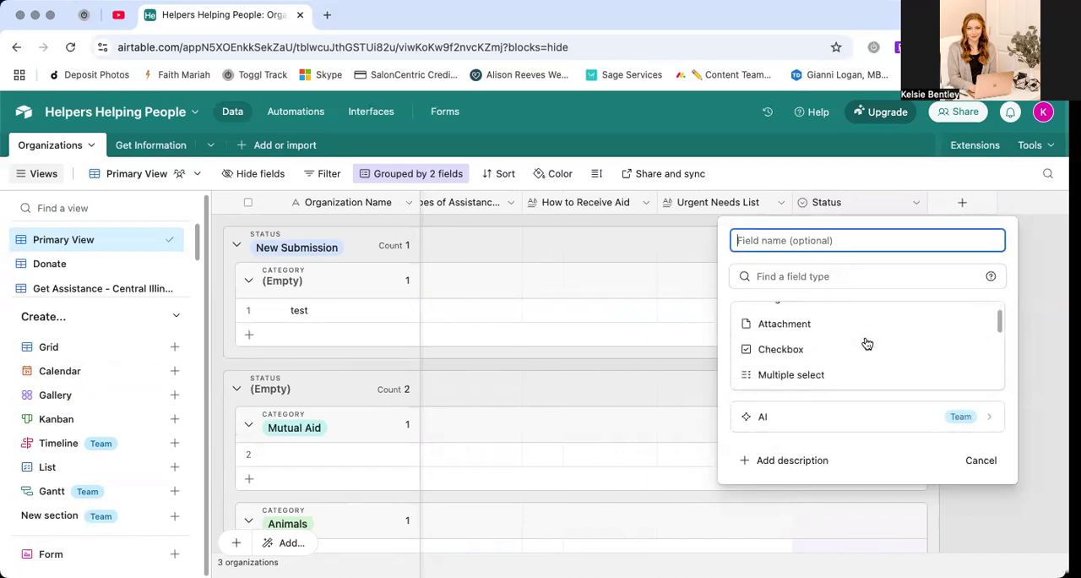
scroll(853, 341, "up", 3)
scroll(853, 342, "up", 3)
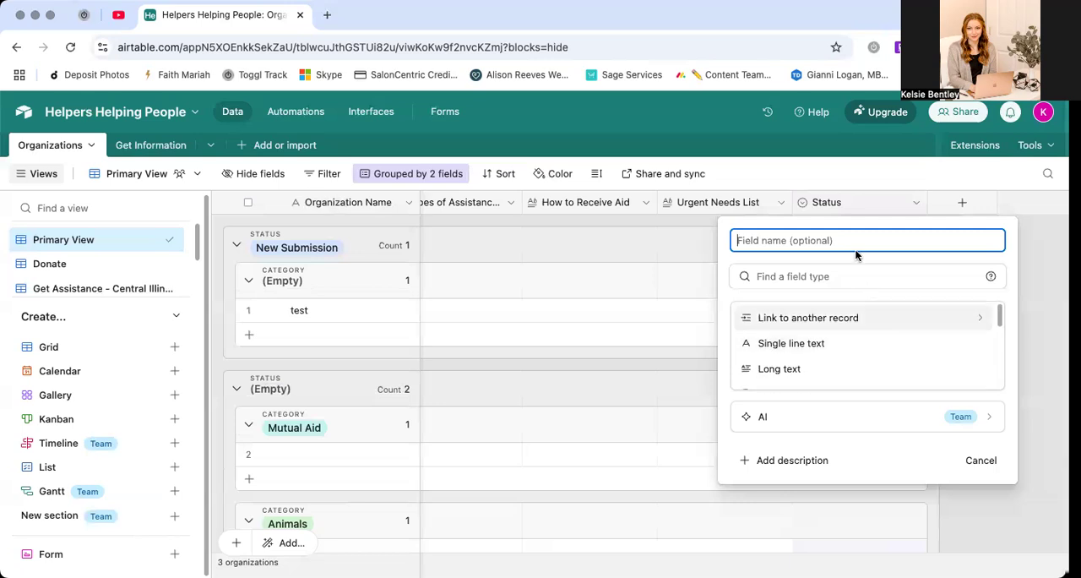
scroll(66, 285, "down", 2)
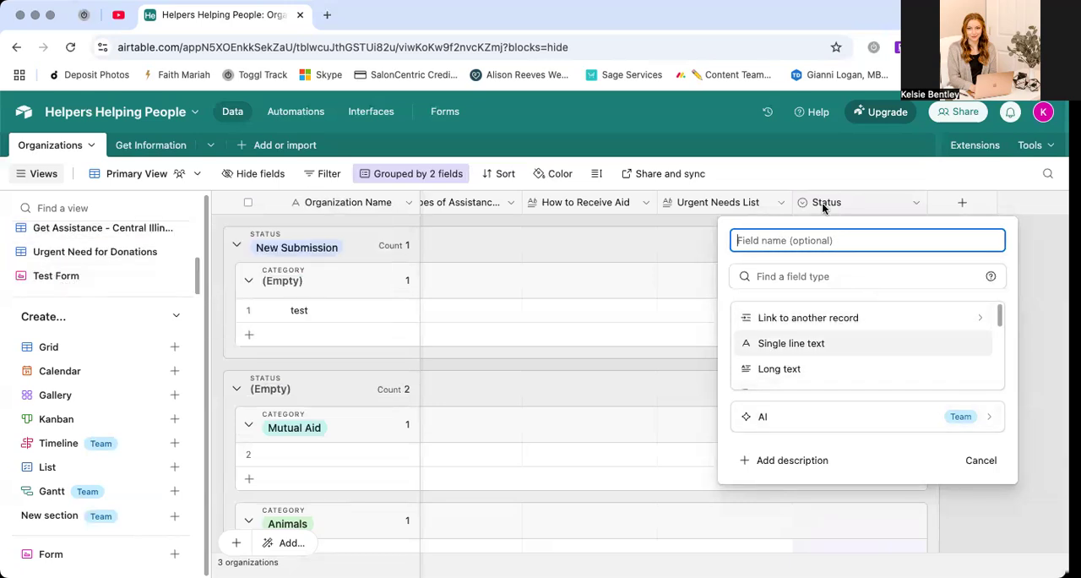
type("Loc")
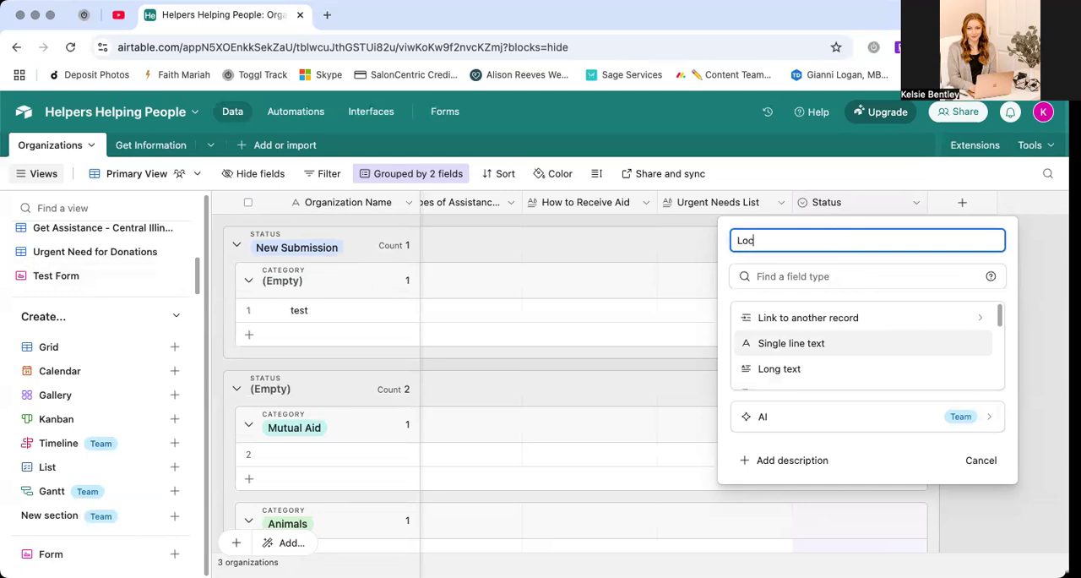
type("ation")
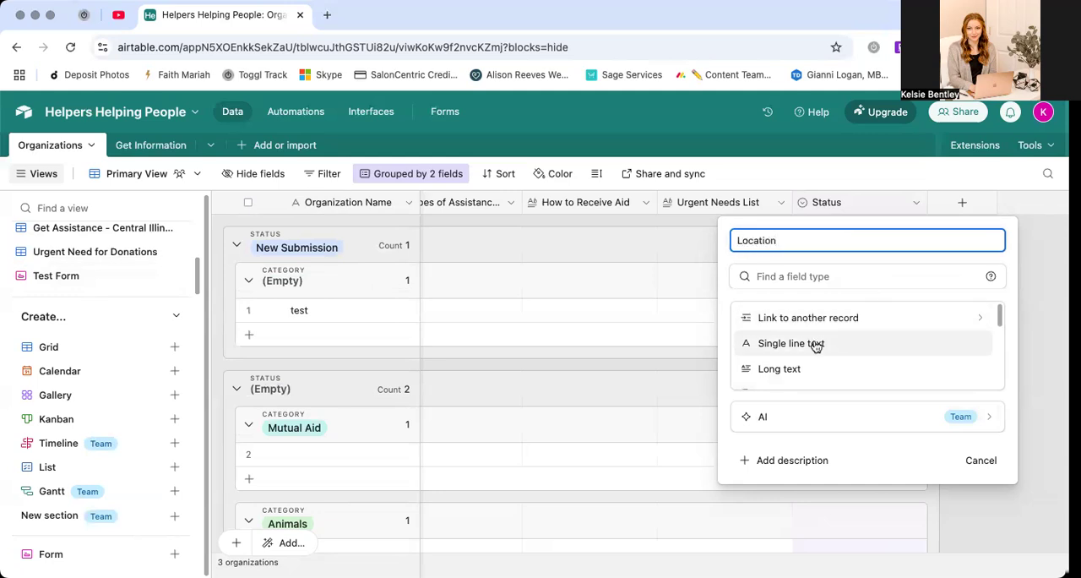
left_click(814, 344)
left_click(972, 393)
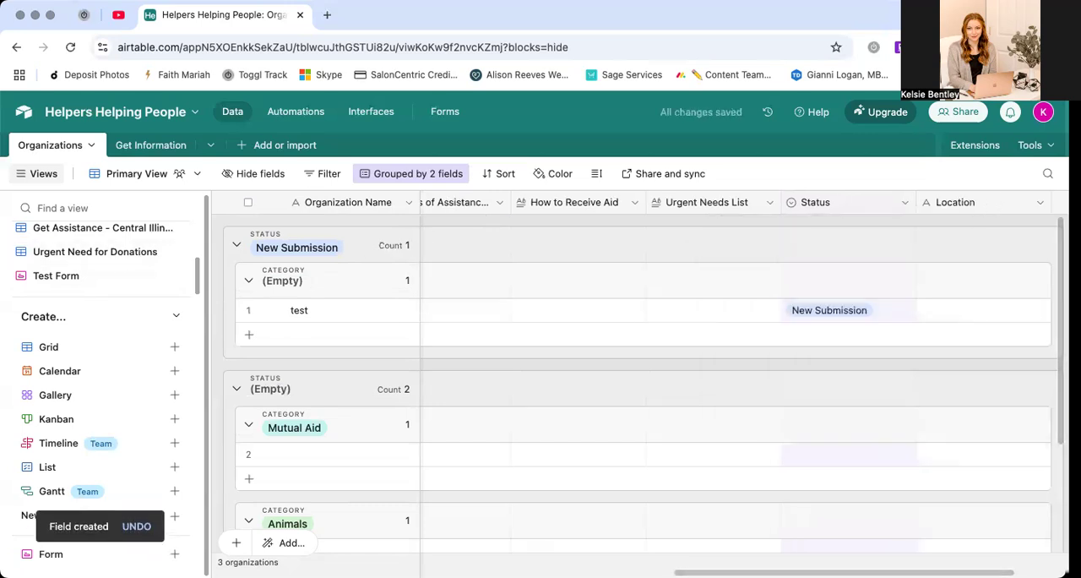
Add the Location field to Test Form, placing it between Contact Person(s) and Website
left_click(93, 277)
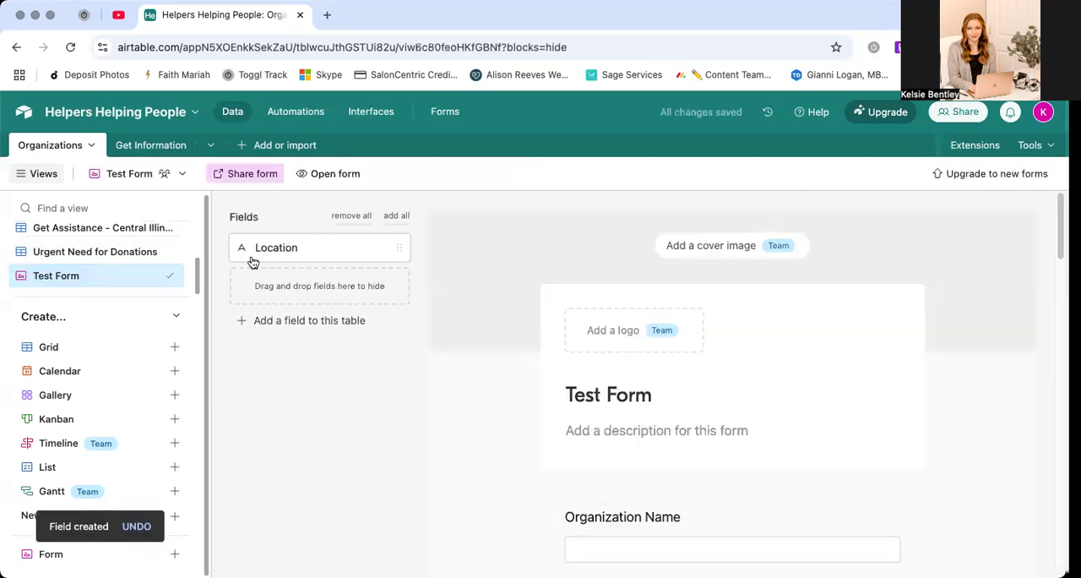
scroll(441, 317, "down", 7)
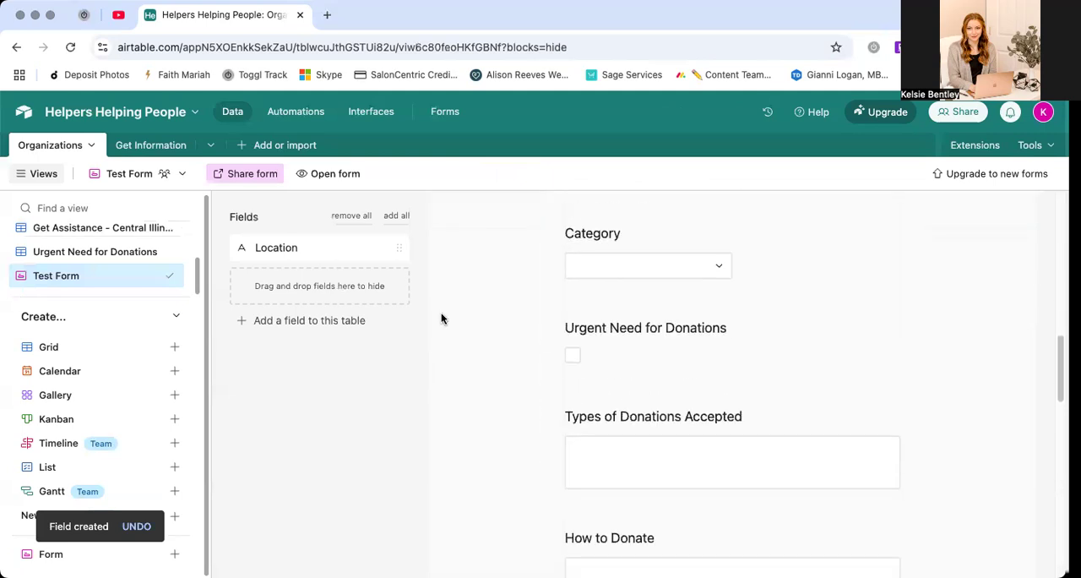
scroll(441, 318, "up", 3)
left_click_drag(290, 250, 591, 351)
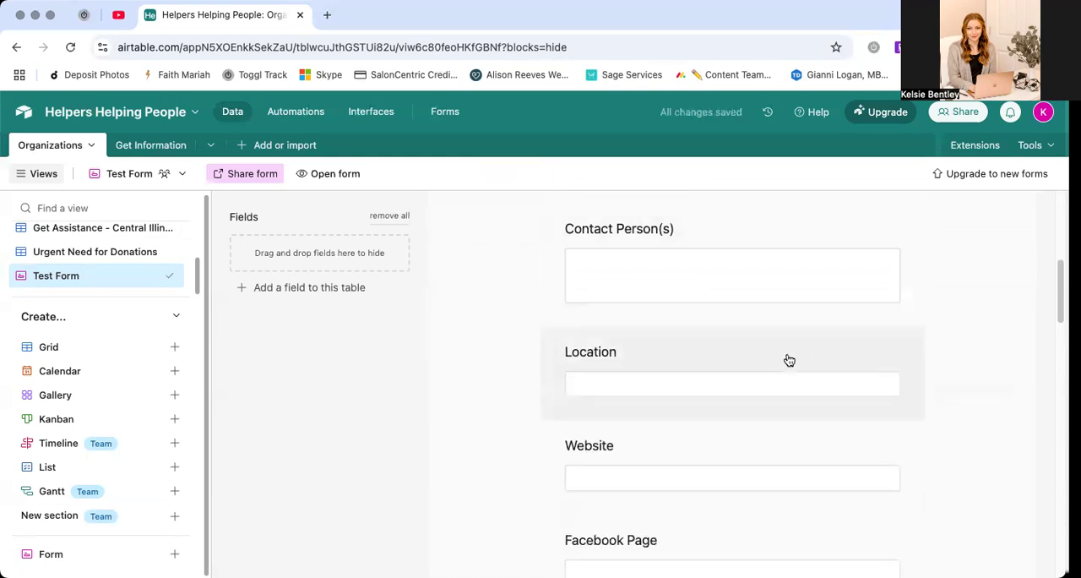
Review the Location question's settings, the remaining questions and the description area of Test Form
left_click(673, 358)
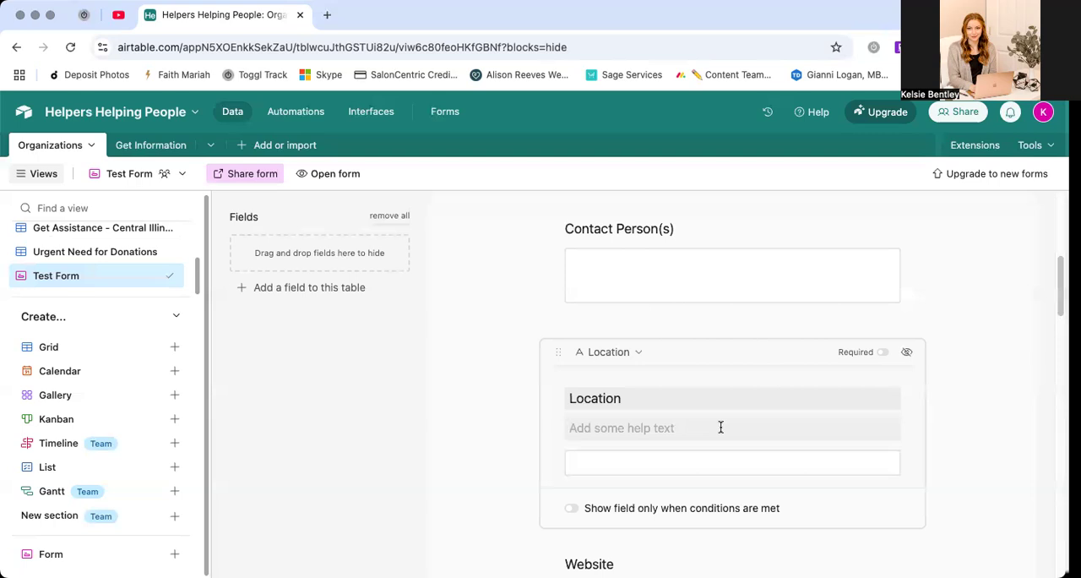
left_click(955, 383)
scroll(926, 392, "down", 3)
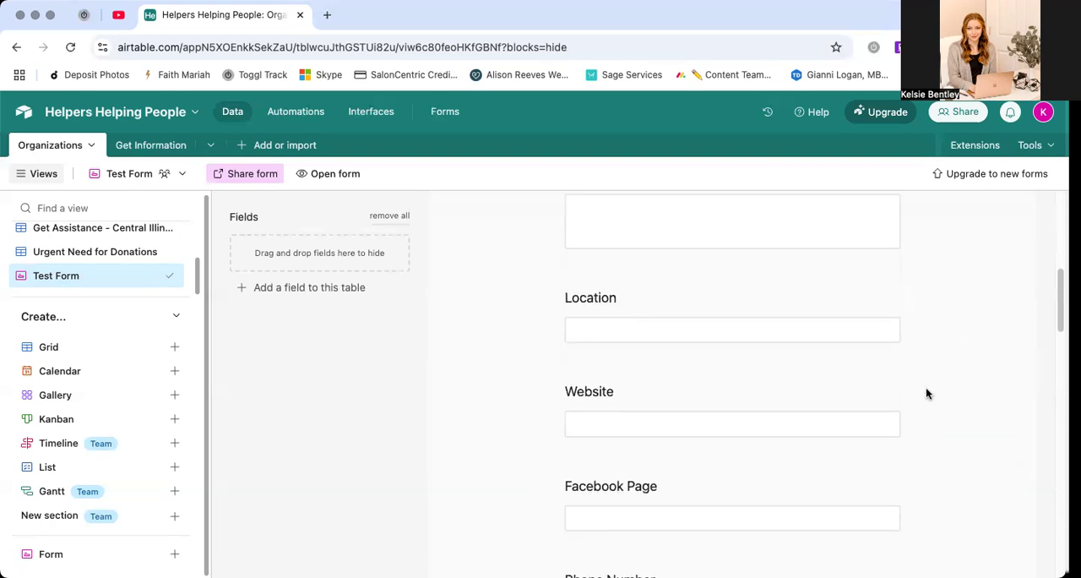
scroll(926, 393, "down", 3)
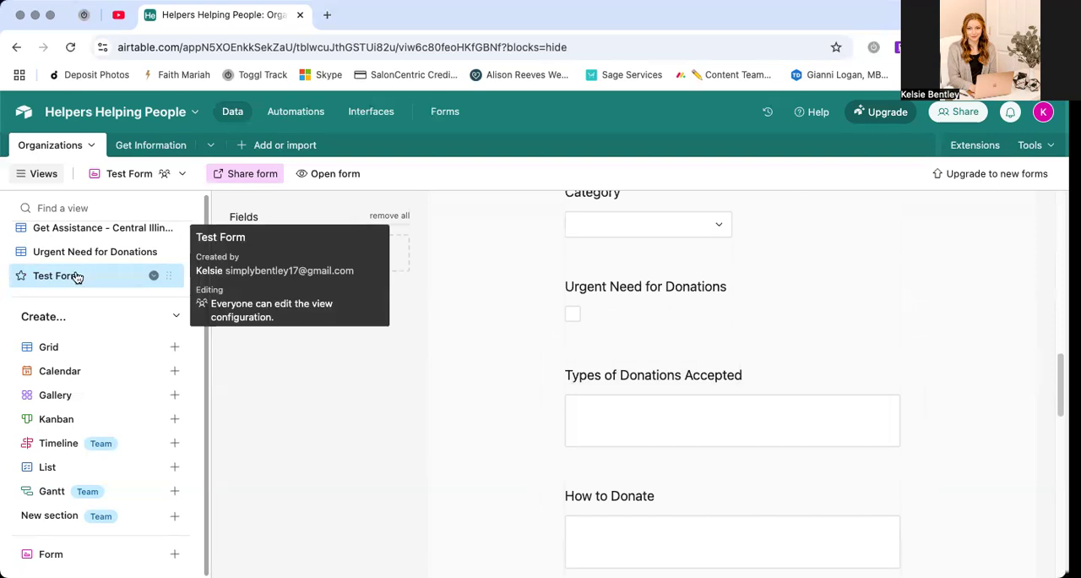
scroll(574, 279, "up", 10)
scroll(583, 261, "up", 3)
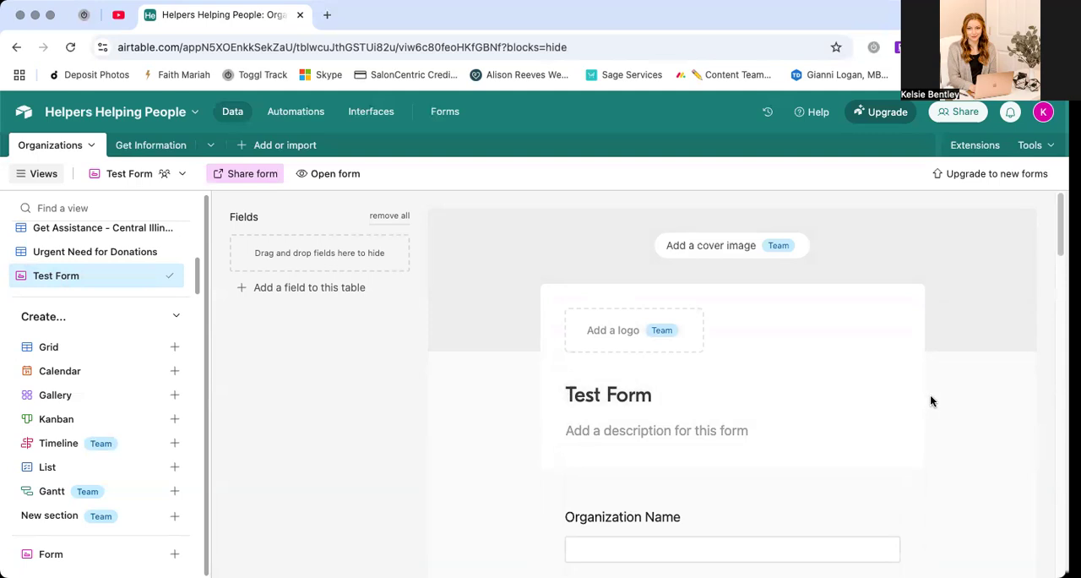
left_click(620, 432)
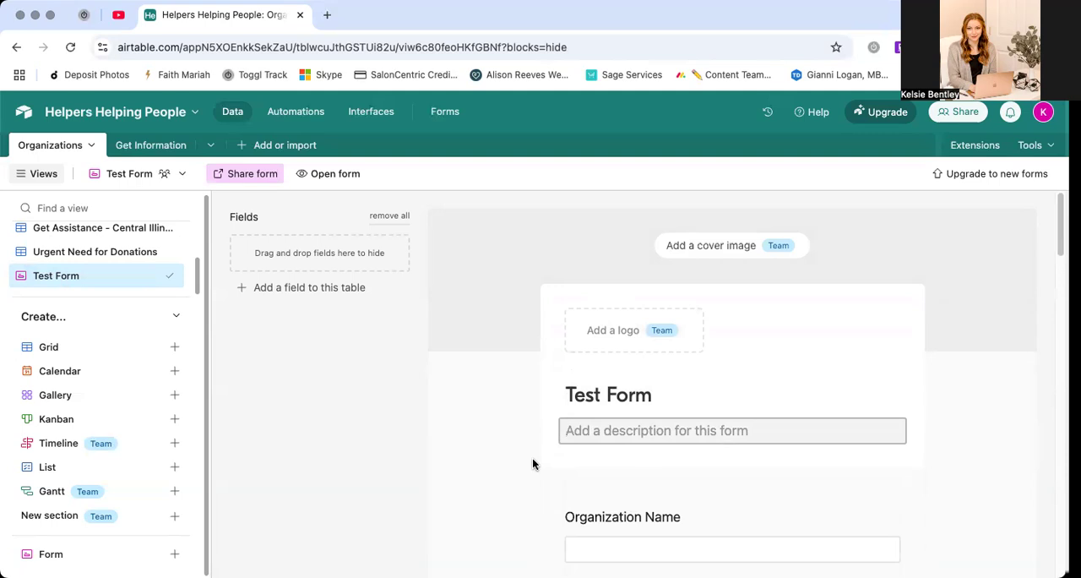
Open the Donate view of Organizations and copy its share link
scroll(99, 304, "up", 1)
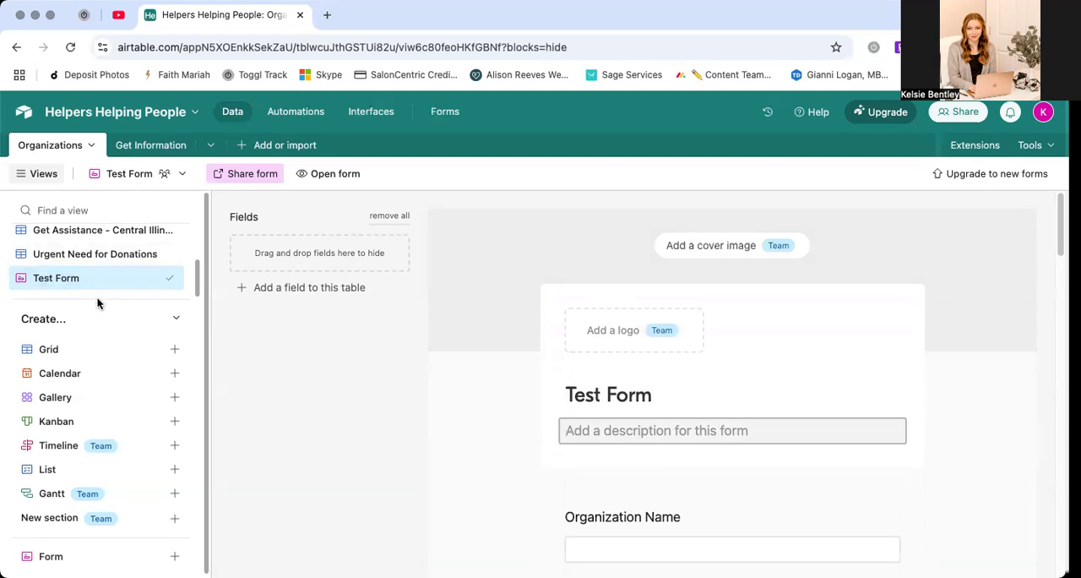
scroll(106, 268, "up", 3)
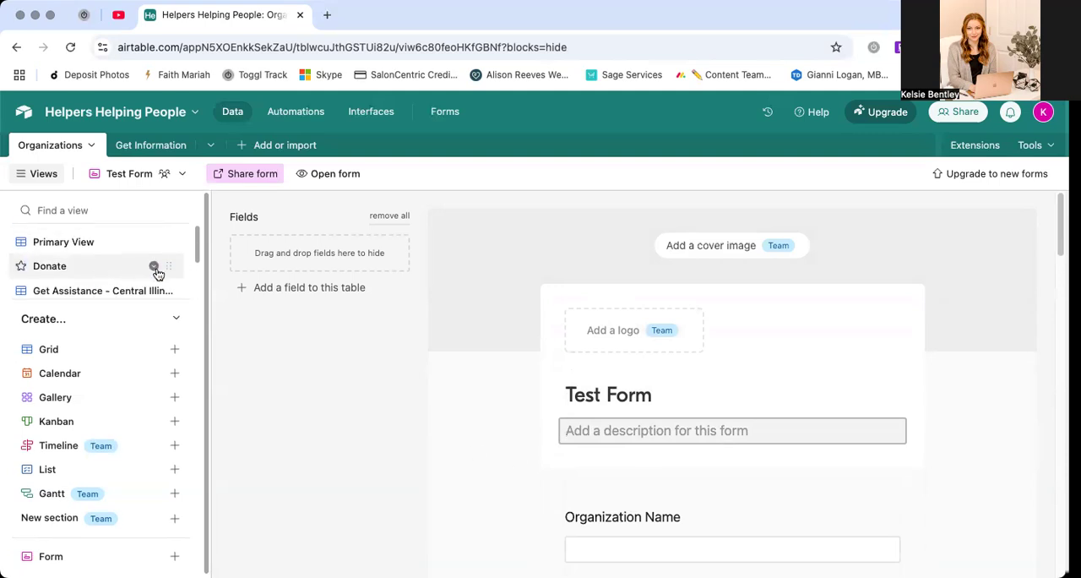
left_click(58, 267)
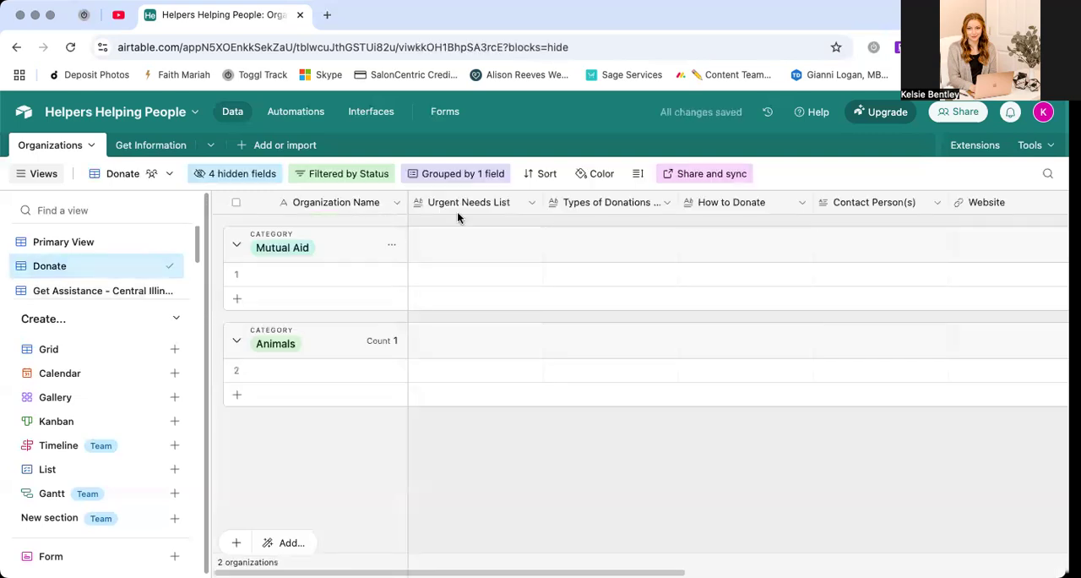
left_click(706, 175)
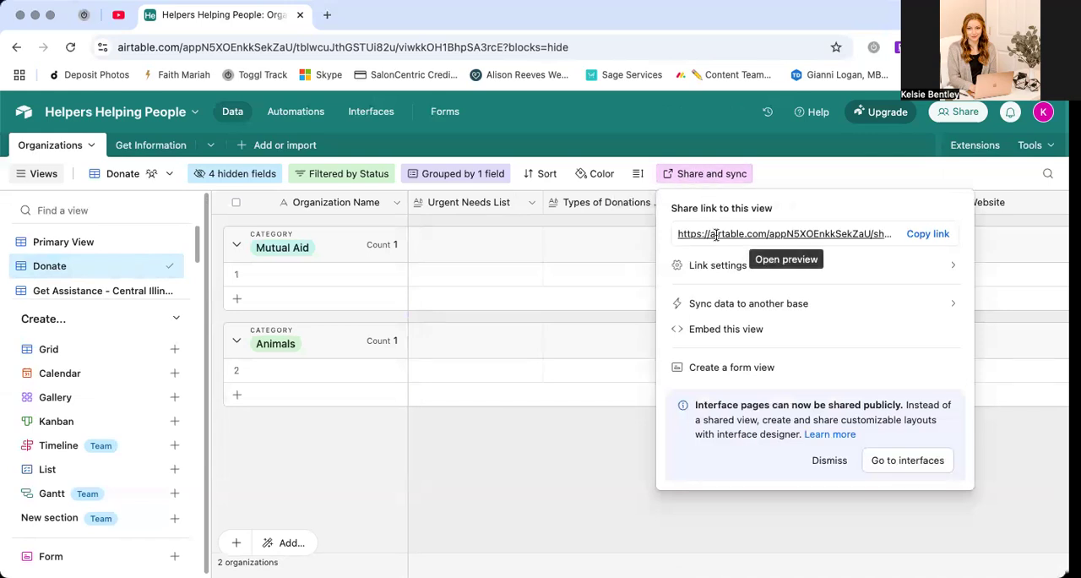
left_click(929, 235)
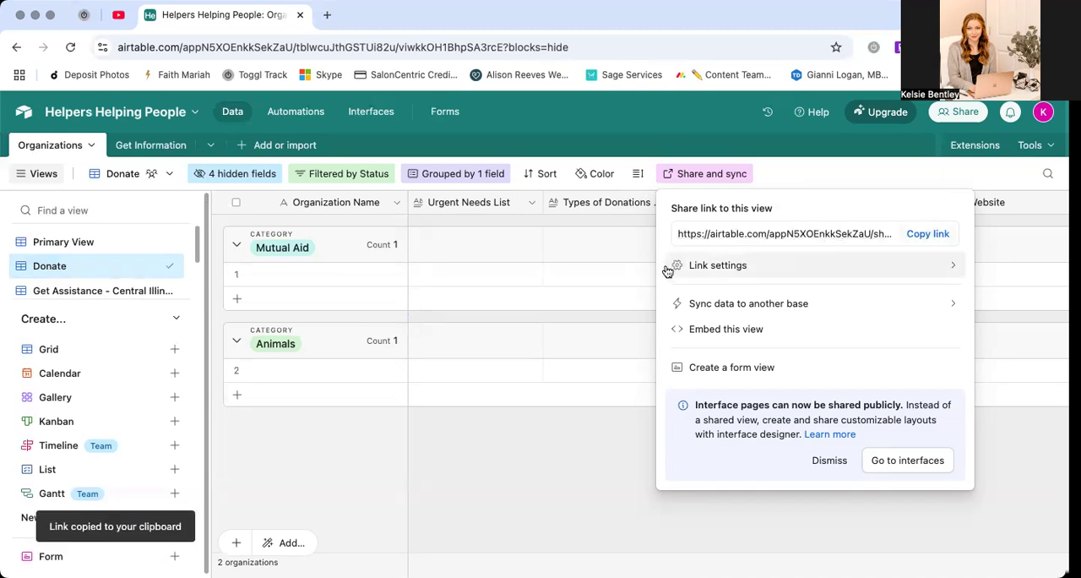
Add a record named "List Your Organization" to the Get Information table
left_click(135, 146)
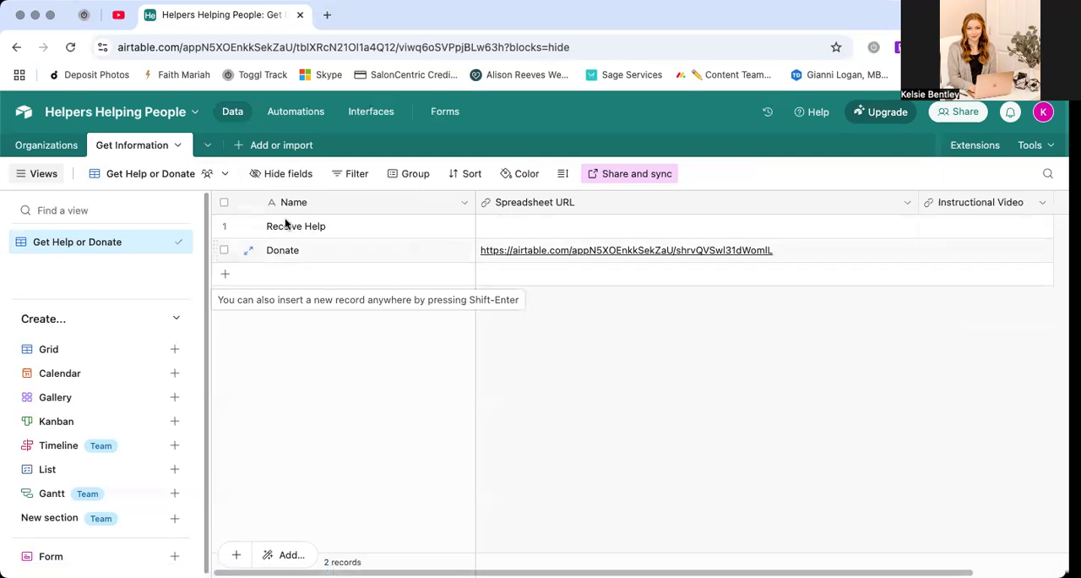
left_click(339, 273)
type("List y")
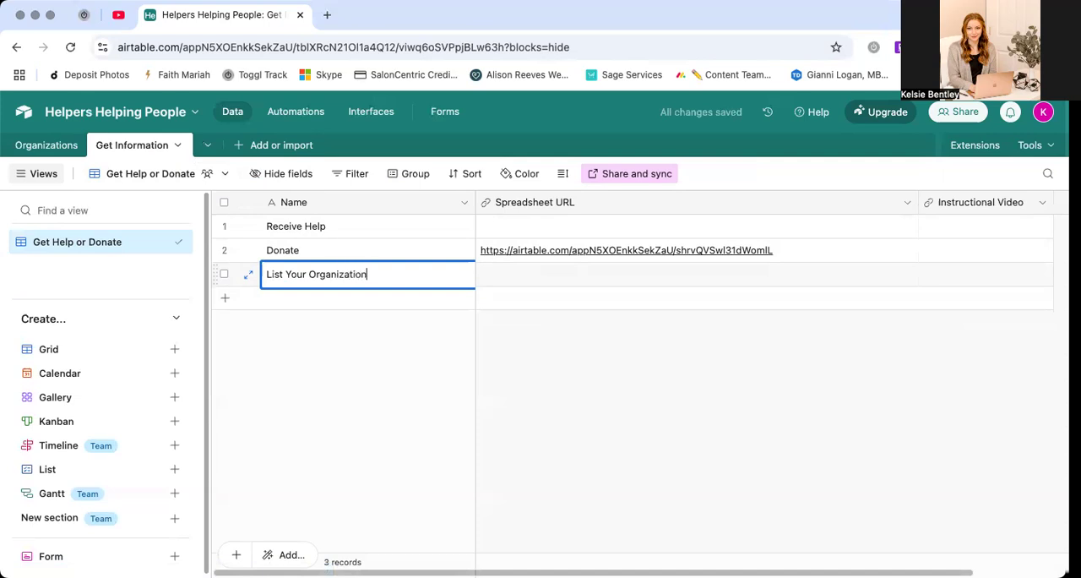
left_click(353, 409)
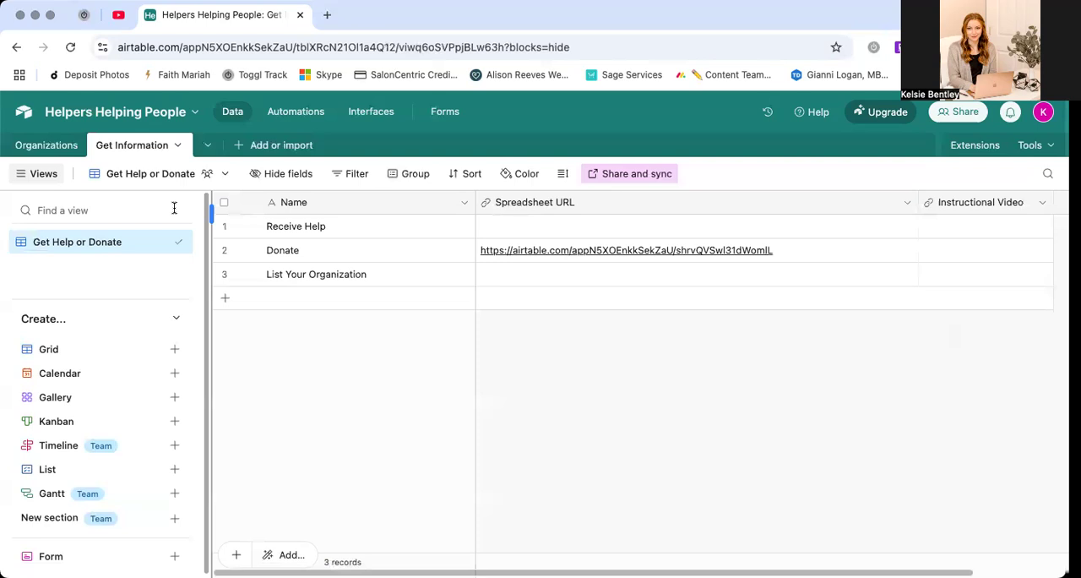
Copy the Donate view's share link again and return to the Get Information table
left_click(39, 143)
left_click(675, 173)
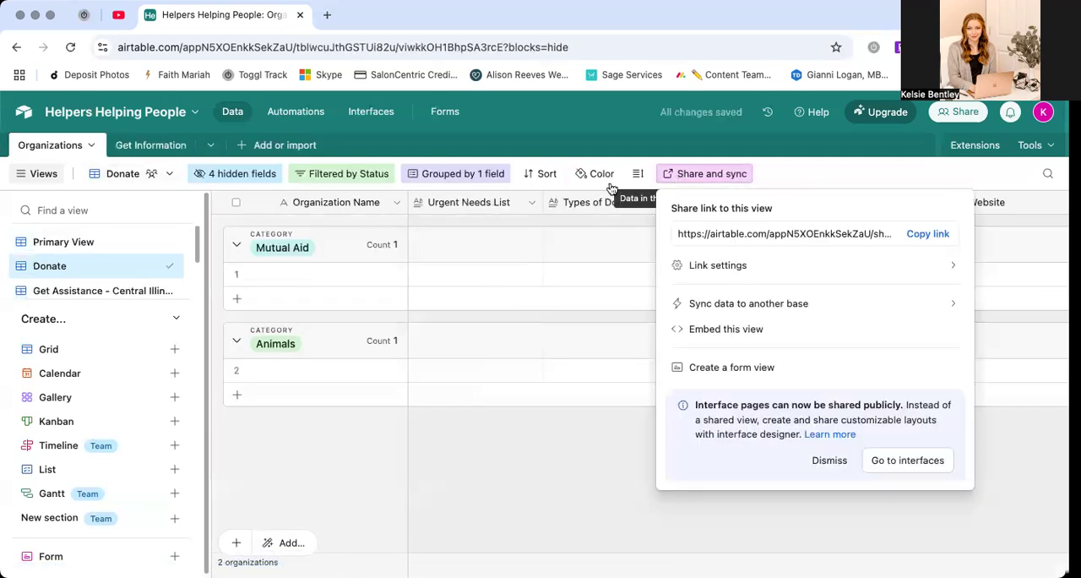
left_click(927, 233)
left_click(160, 149)
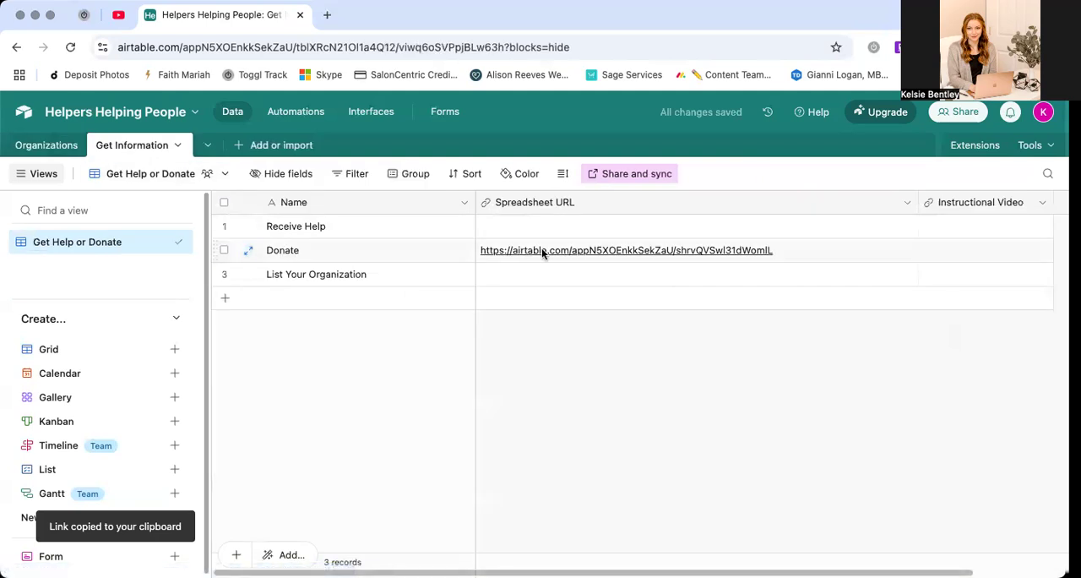
Copy the share link of the Get Assistance - Central Illinois view into the Receive Help record's Spreadsheet URL in Get Information
left_click(32, 150)
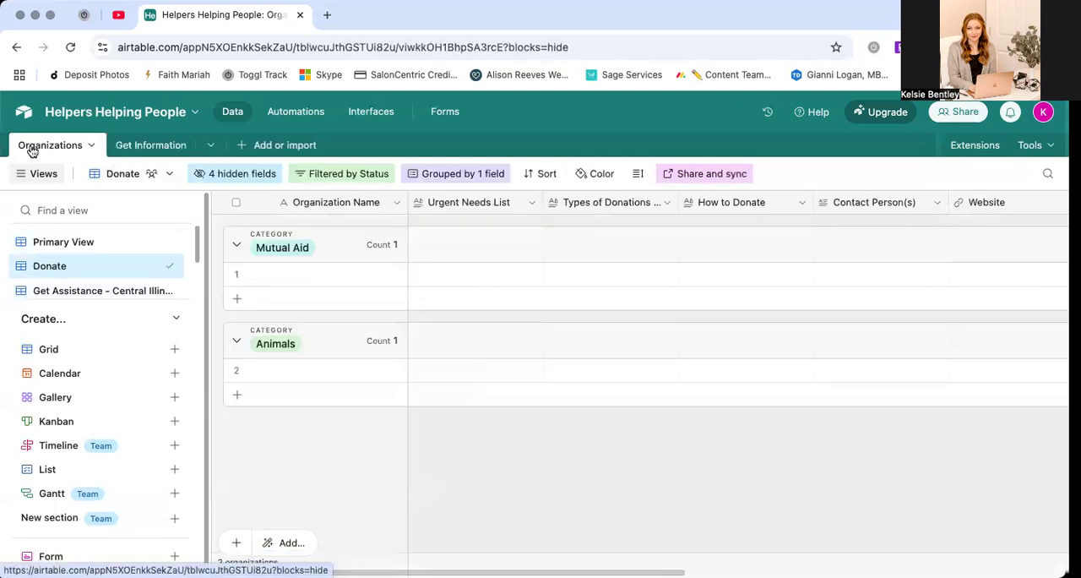
scroll(77, 275, "down", 1)
left_click(74, 280)
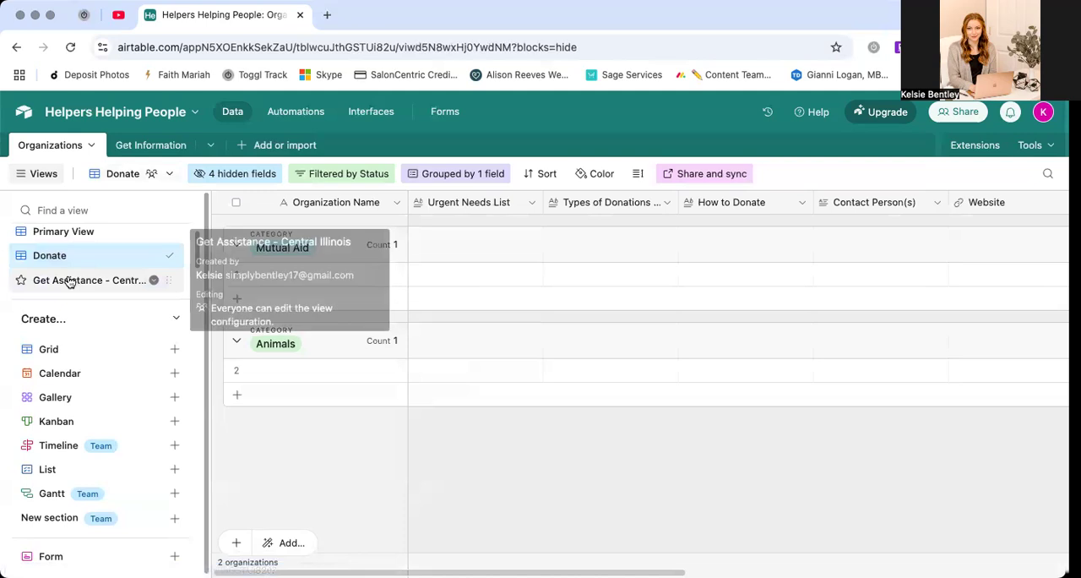
left_click(798, 173)
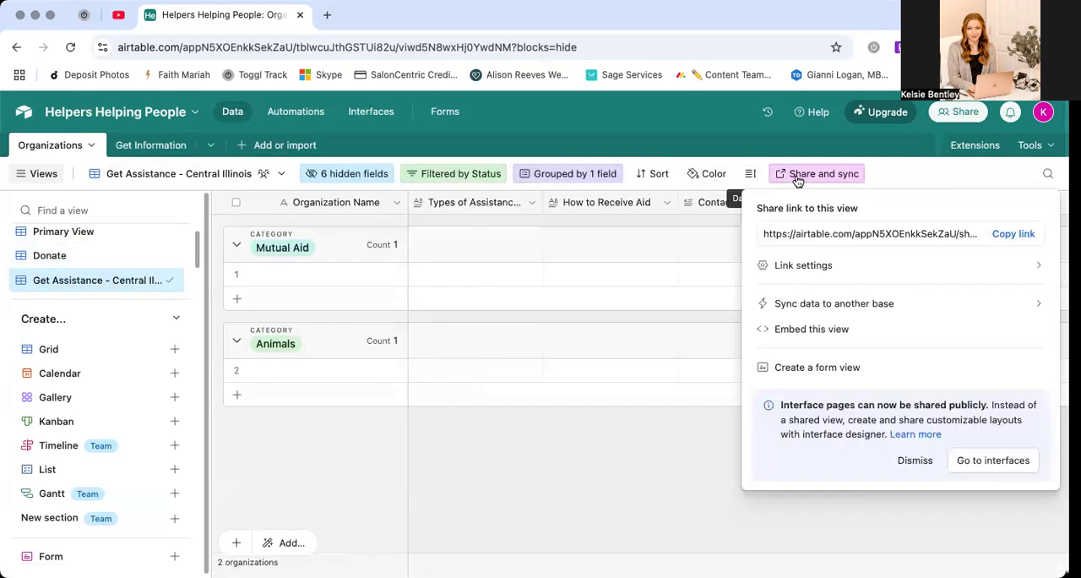
left_click(1013, 233)
left_click(160, 152)
left_click(505, 226)
key("super+v")
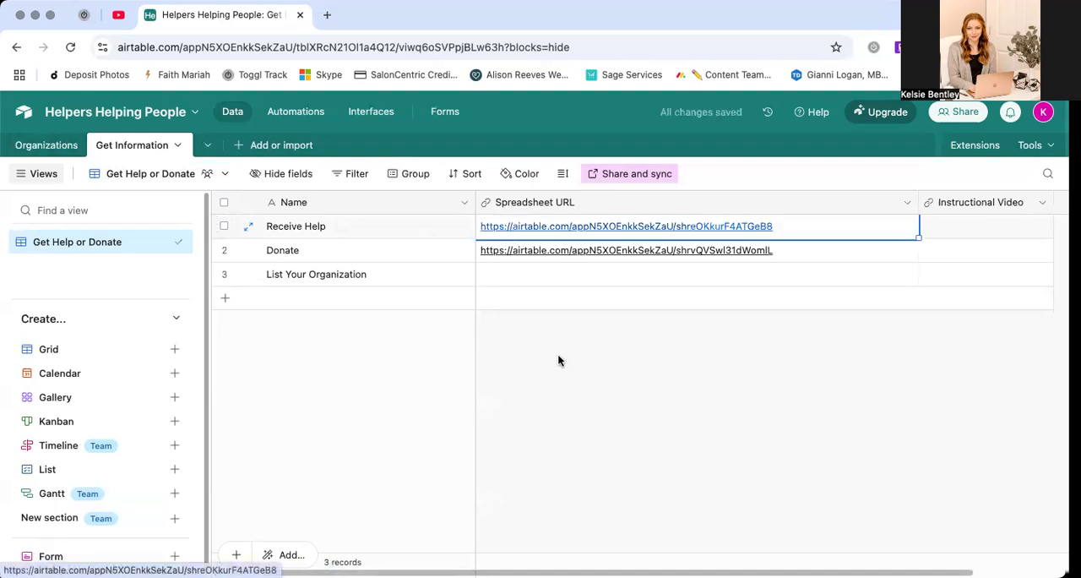
Copy Test Form's share link into the List Your Organization record's Spreadsheet URL in Get Information
left_click(43, 145)
scroll(81, 250, "down", 2)
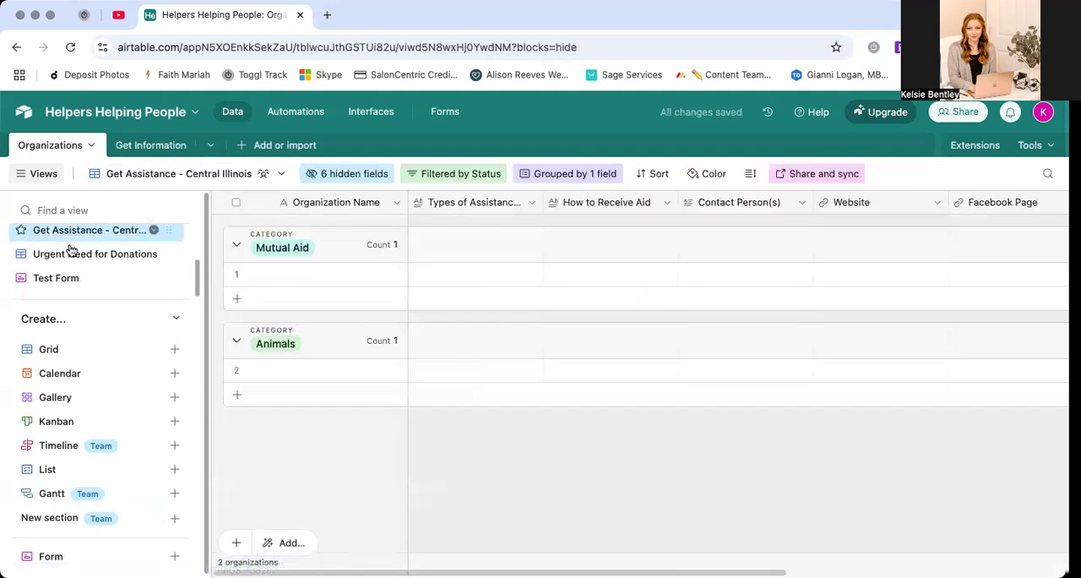
left_click(67, 279)
left_click(245, 173)
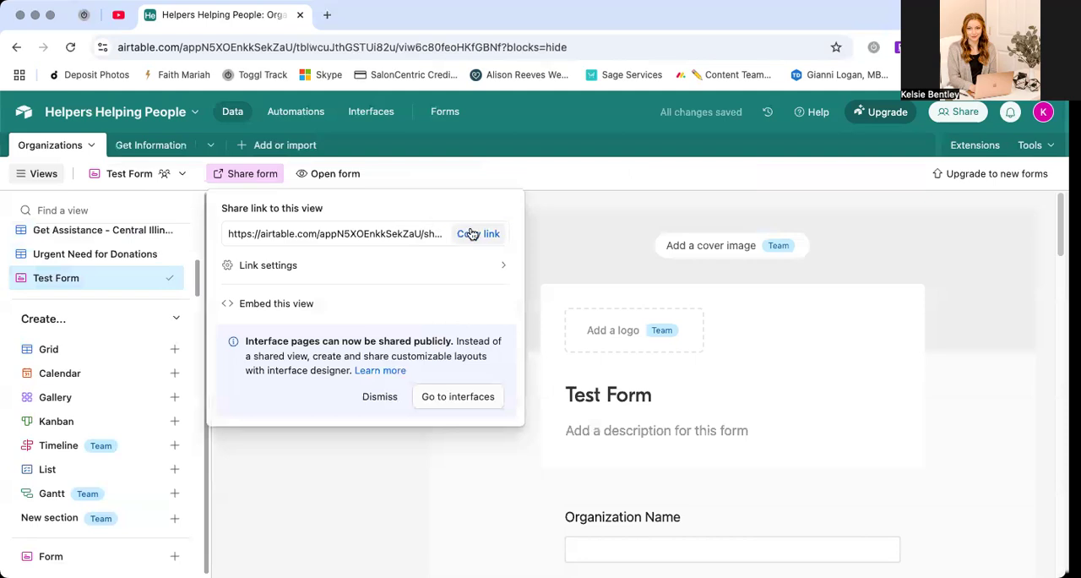
left_click(478, 234)
left_click(272, 176)
left_click(684, 276)
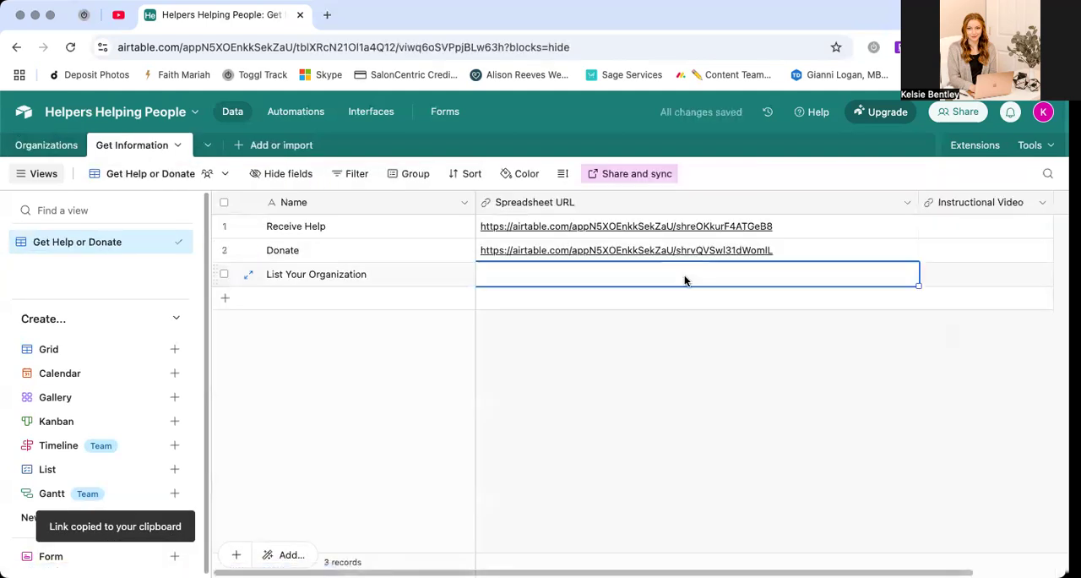
key("super+v")
left_click(690, 400)
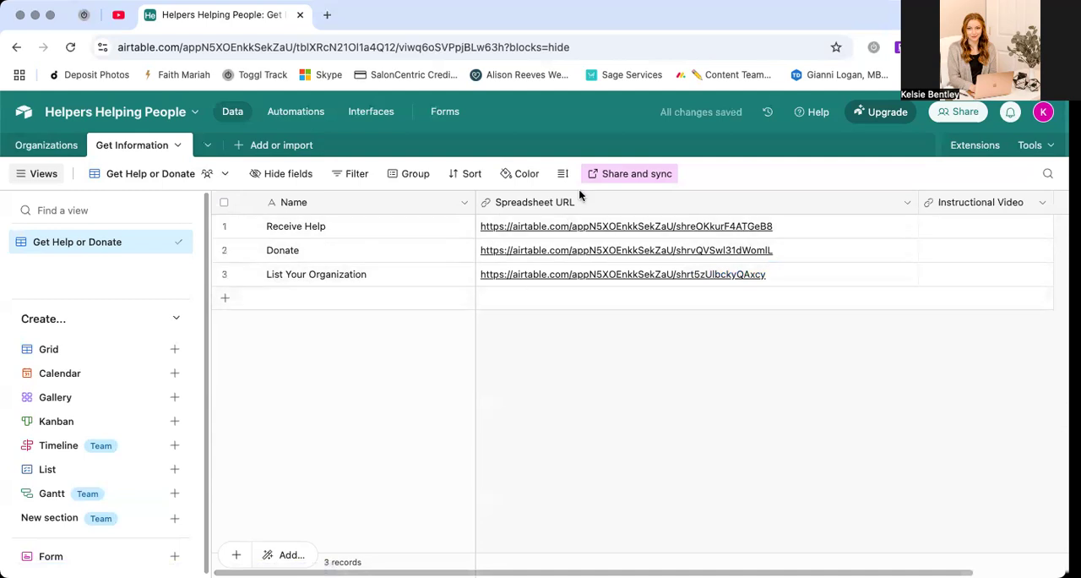
Check the Get Help or Donate view's sharing options and test the List Your Organization record's form link
left_click(601, 175)
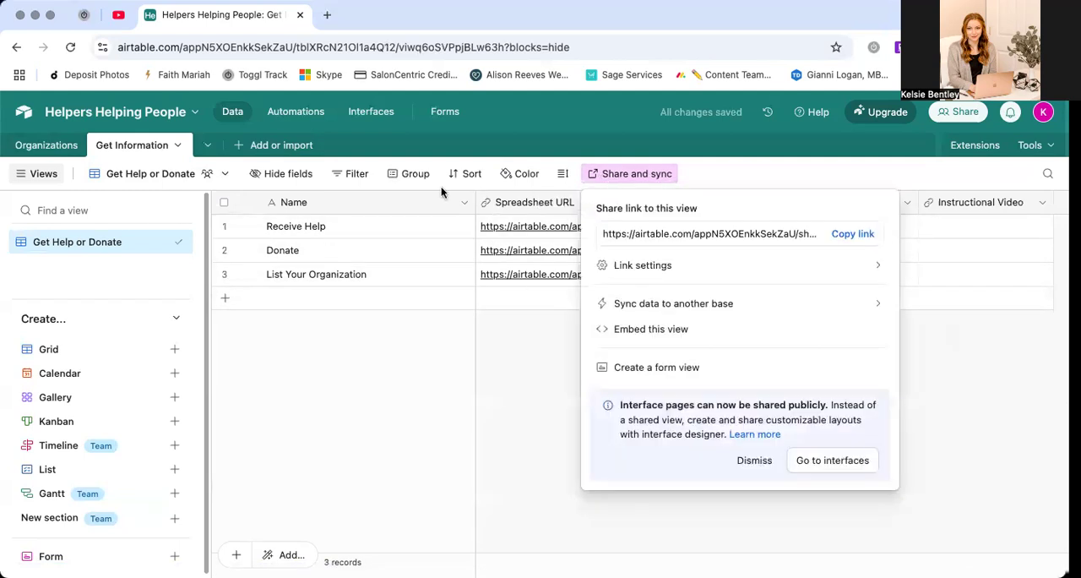
left_click(534, 353)
left_click(519, 278)
left_click(520, 277)
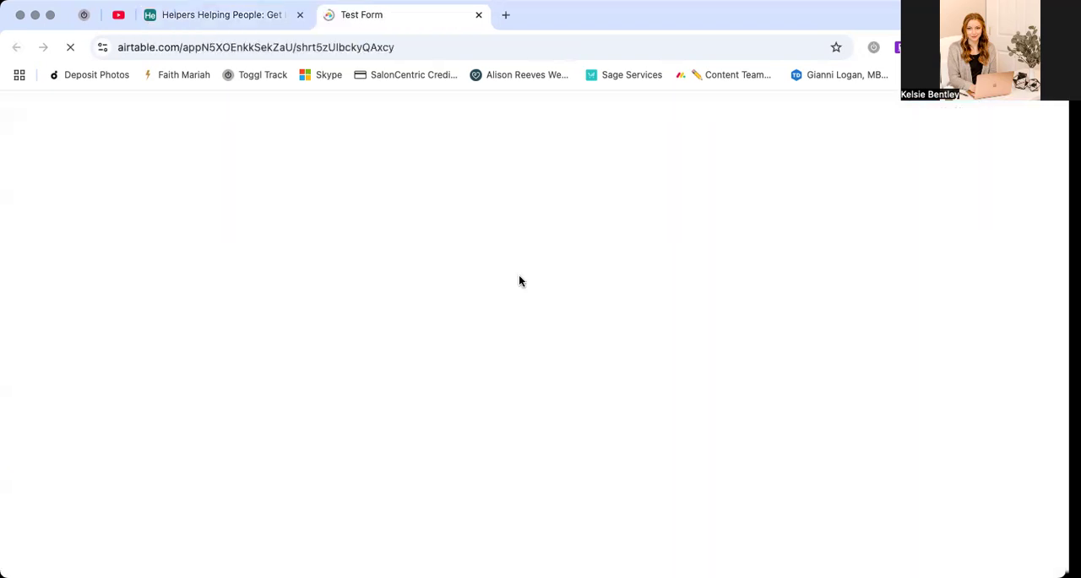
left_click(480, 15)
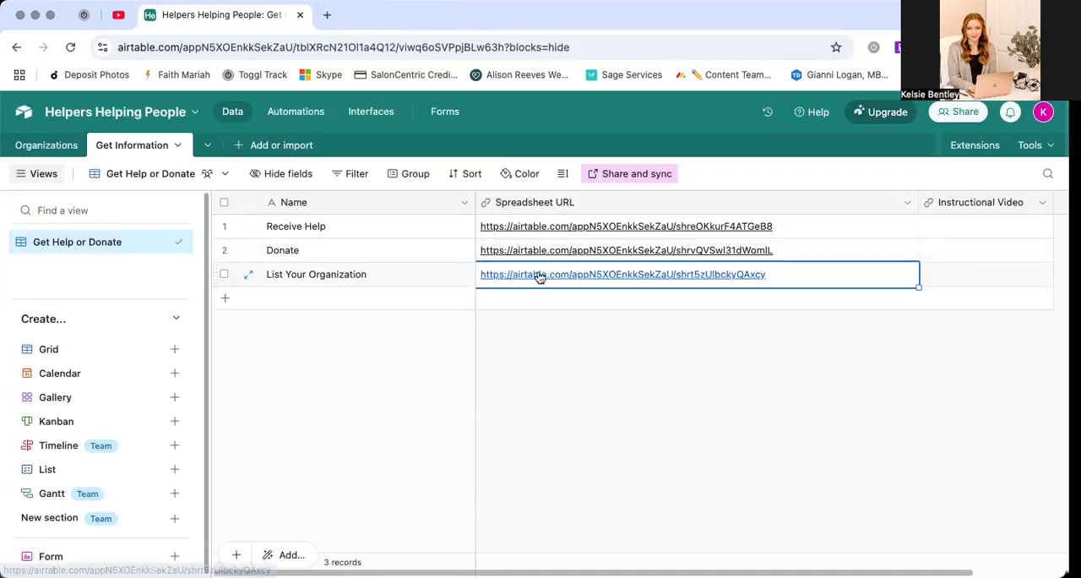
Expand the List Your Organization record to review its Spreadsheet URL, and return to the Get Information grid
right_click(538, 276)
left_click(560, 326)
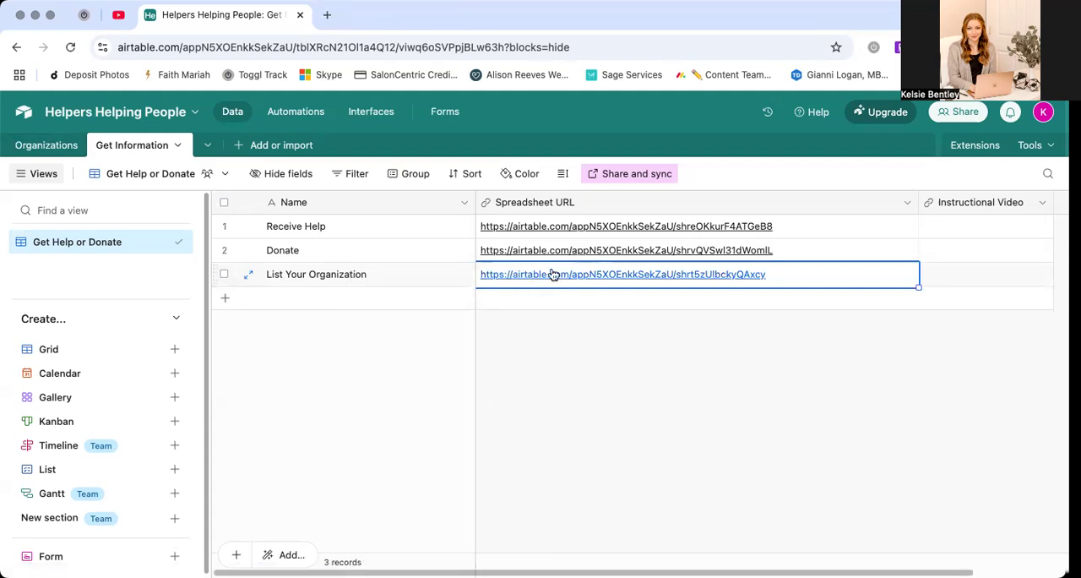
left_click(249, 275)
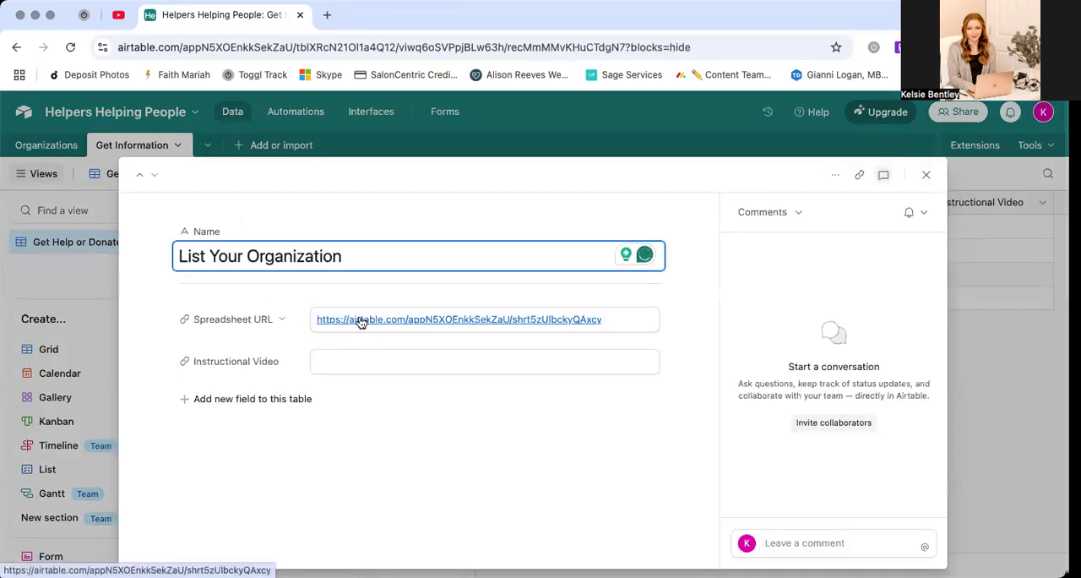
left_click(926, 175)
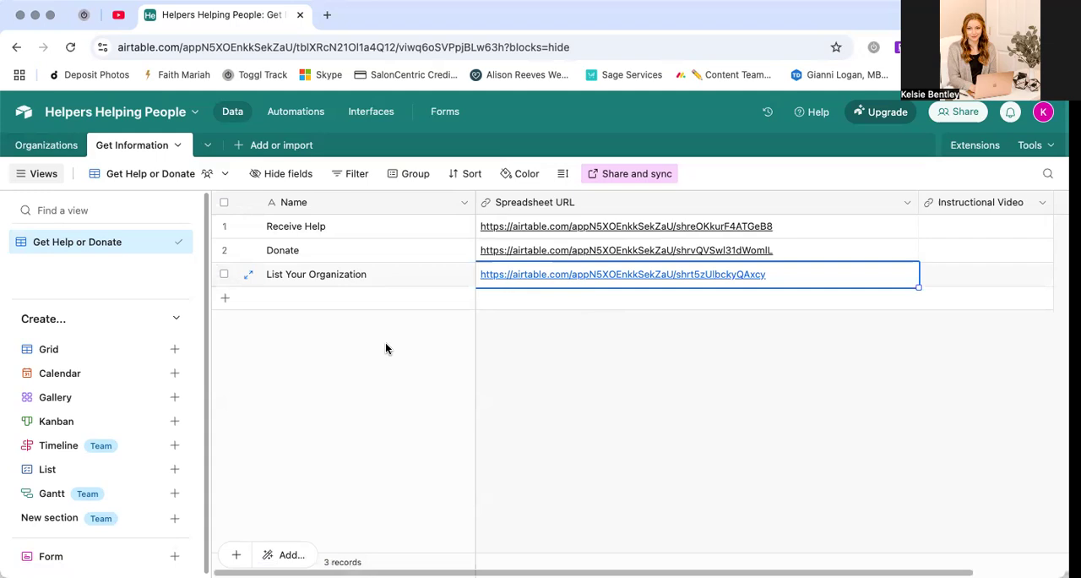
left_click(459, 351)
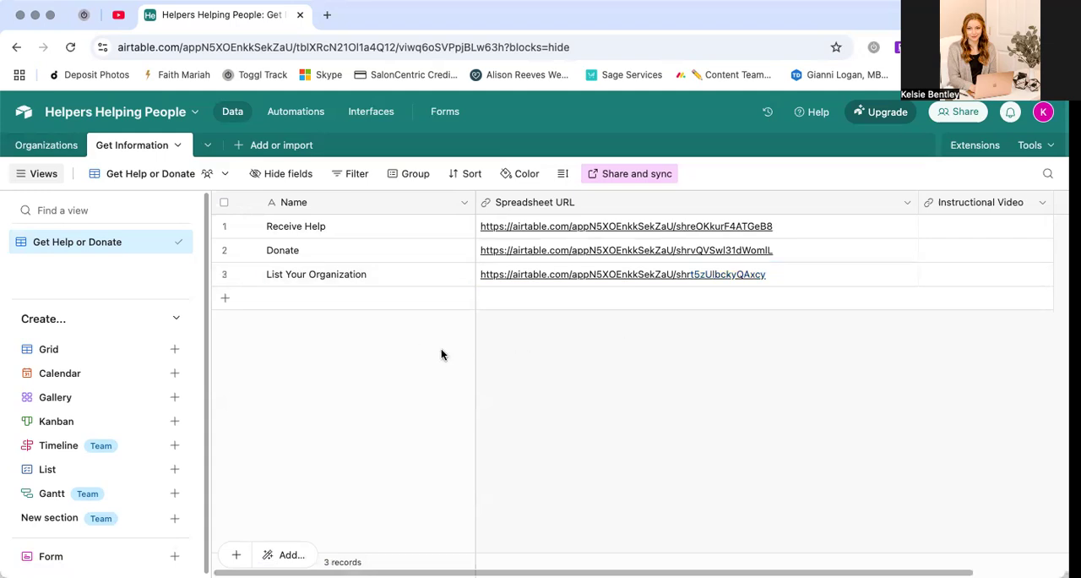